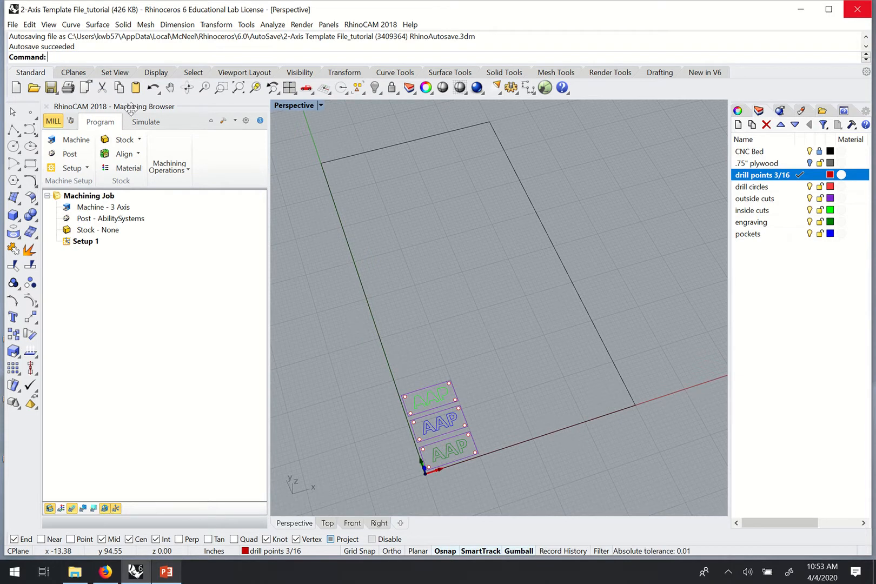
Close the Machining Browser, reopen it with the RhinoCAM2018 command, and widen it slightly
{"action": "left_click", "coordinate": [47, 106]}
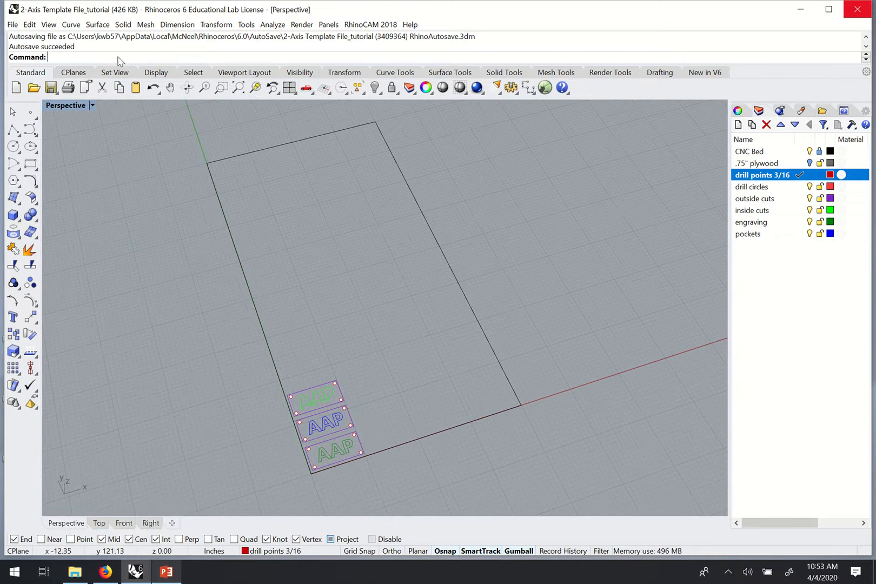
{"action": "type", "text": "RhinoCAM2018"}
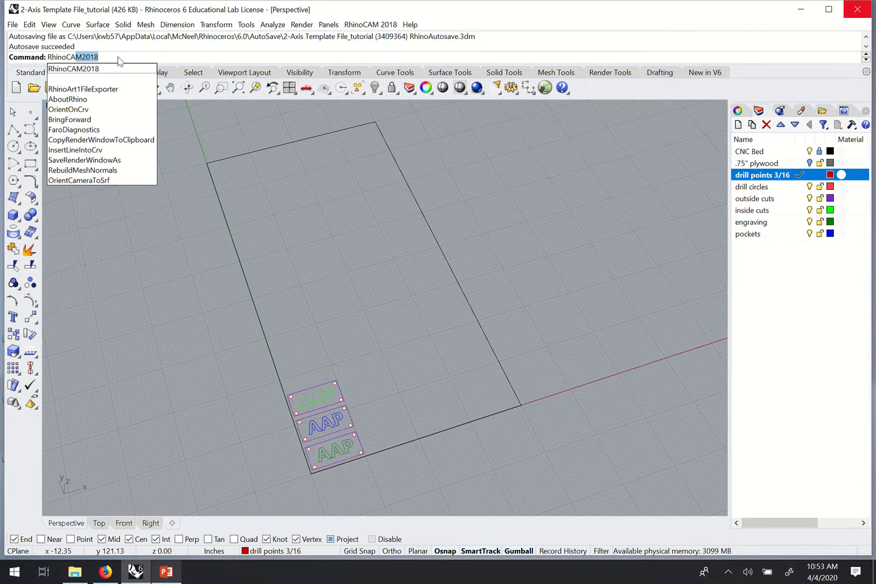
{"action": "key", "text": "Return"}
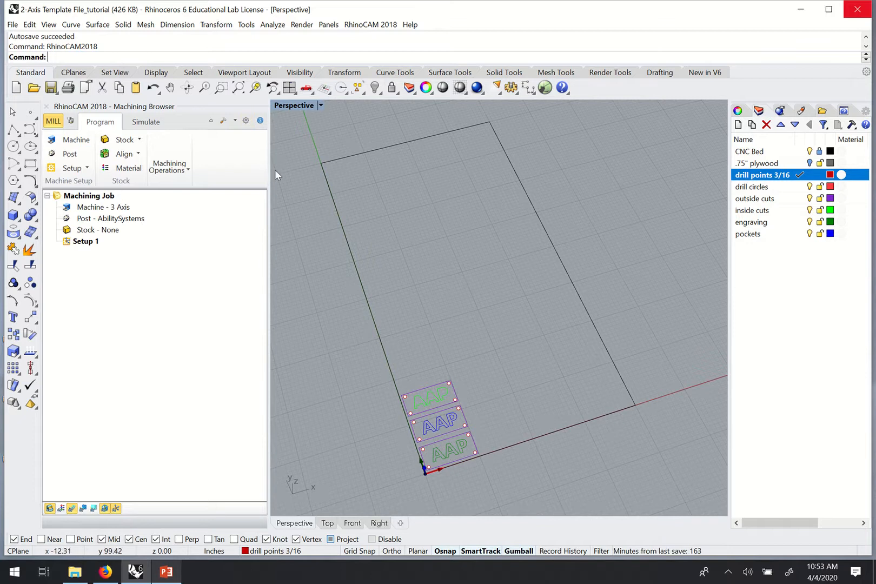
{"action": "left_click_drag", "start_coordinate": [269, 195], "coordinate": [274, 196]}
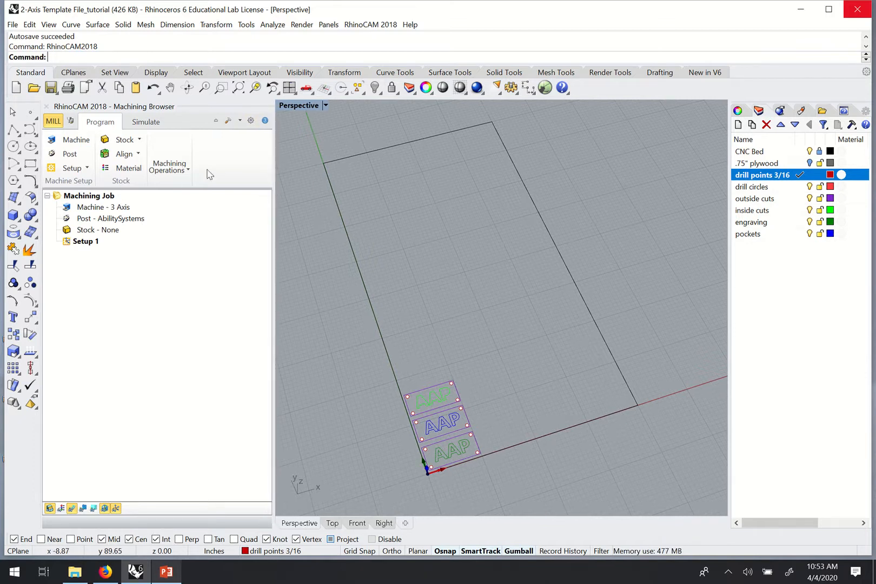
Look over the Machining Objects tool list and the tool library loading dialog, closing both without loading a library
{"action": "left_click", "coordinate": [70, 121]}
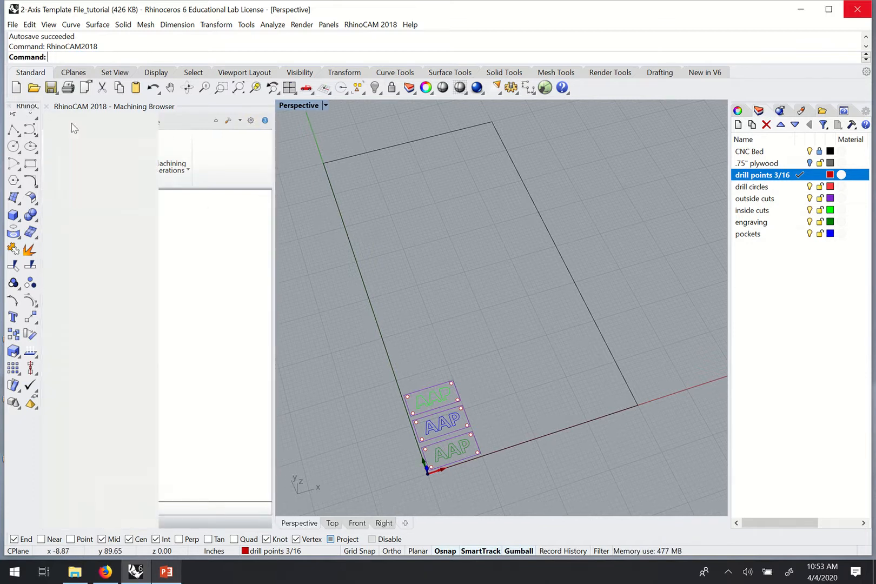
{"action": "left_click_drag", "start_coordinate": [419, 181], "coordinate": [420, 154]}
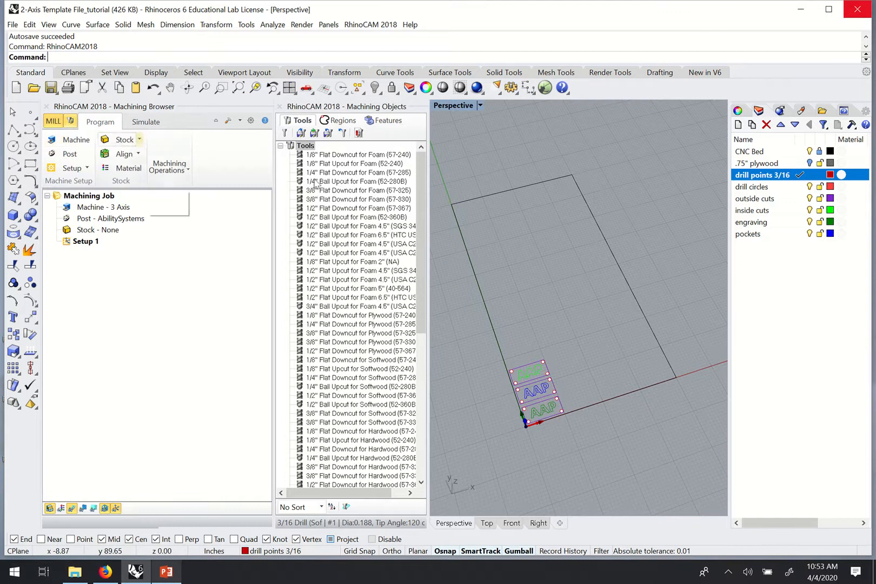
{"action": "left_click", "coordinate": [301, 133]}
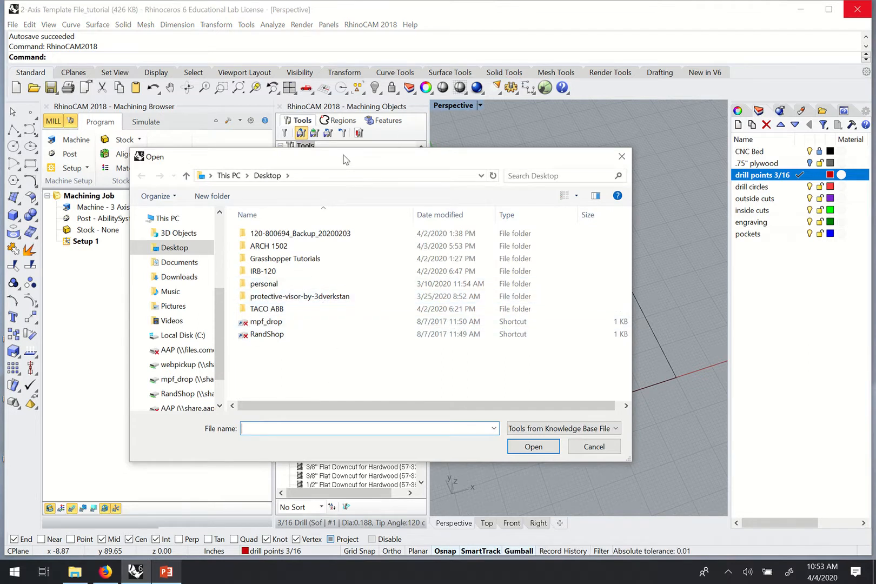
{"action": "left_click_drag", "start_coordinate": [361, 159], "coordinate": [347, 156]}
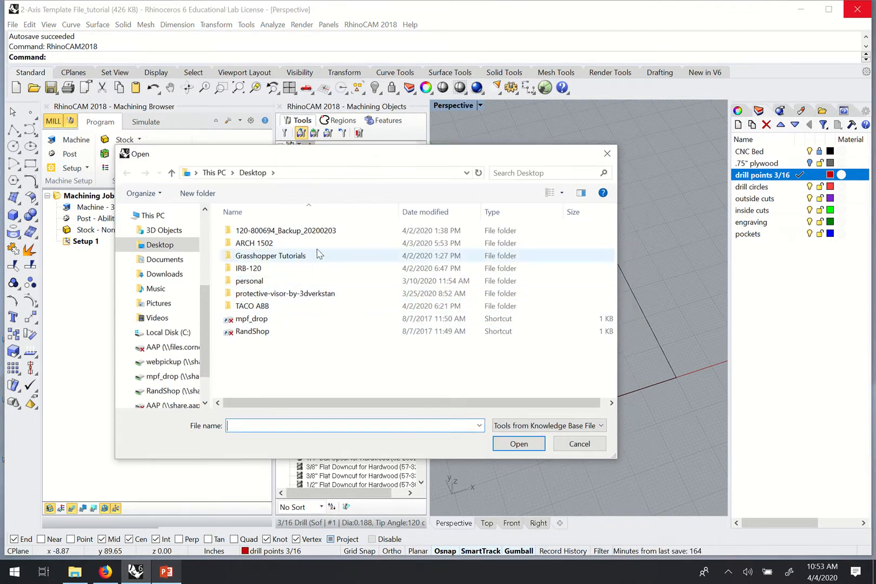
{"action": "left_click", "coordinate": [607, 154]}
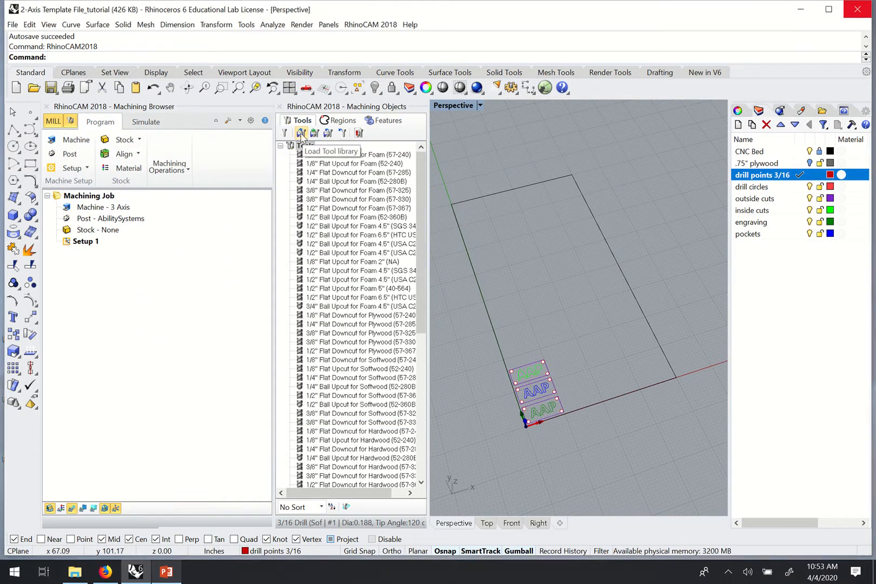
{"action": "left_click", "coordinate": [279, 106]}
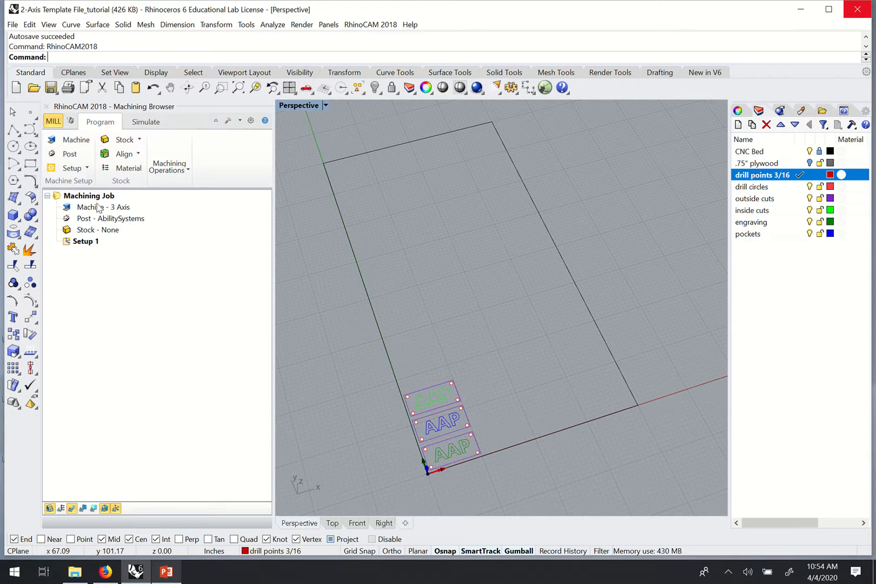
Set the machining job's current post-processor to CNTMotion_2016
{"action": "left_click", "coordinate": [68, 155]}
{"action": "left_click_drag", "start_coordinate": [133, 122], "coordinate": [293, 95]}
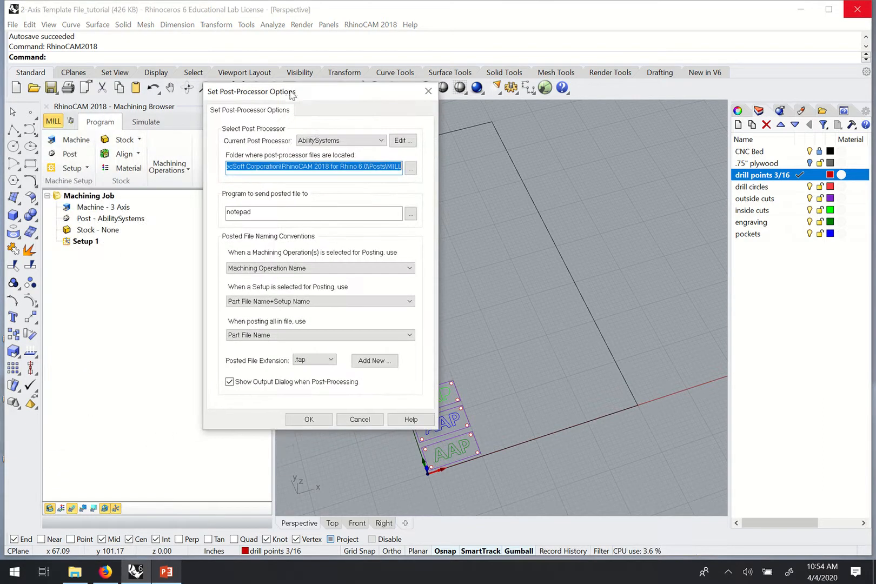
{"action": "left_click", "coordinate": [364, 146]}
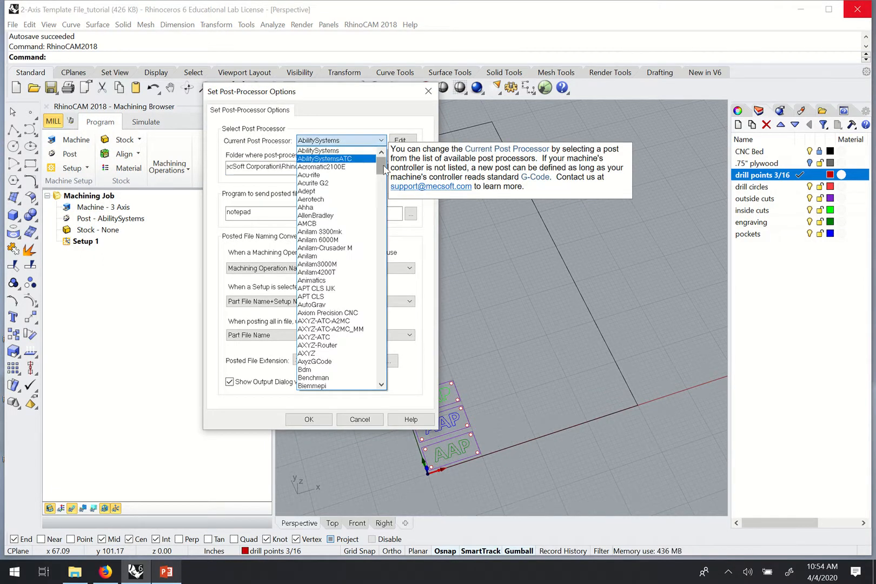
{"action": "left_click_drag", "start_coordinate": [385, 169], "coordinate": [376, 202]}
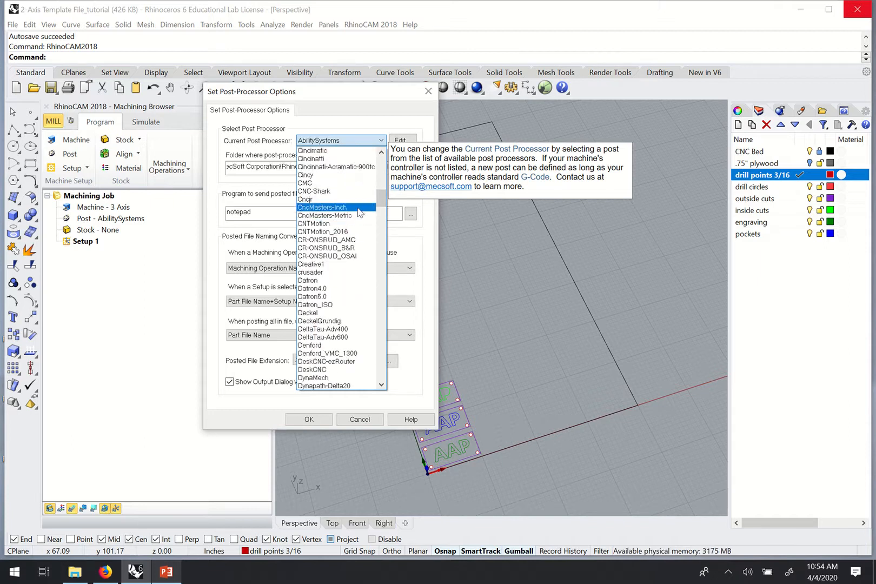
{"action": "left_click", "coordinate": [321, 232]}
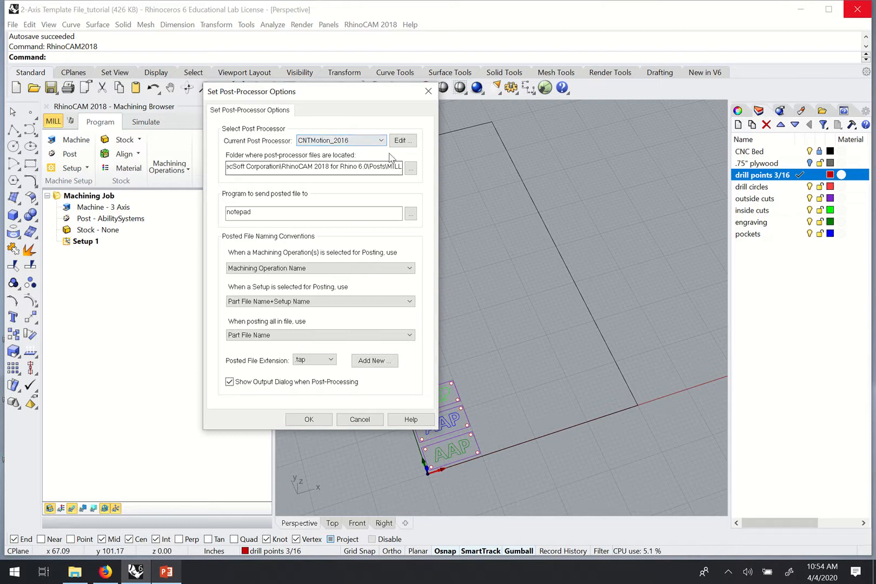
Review the posted file extension choices, keep tap, and accept the post-processor options
{"action": "left_click", "coordinate": [334, 362]}
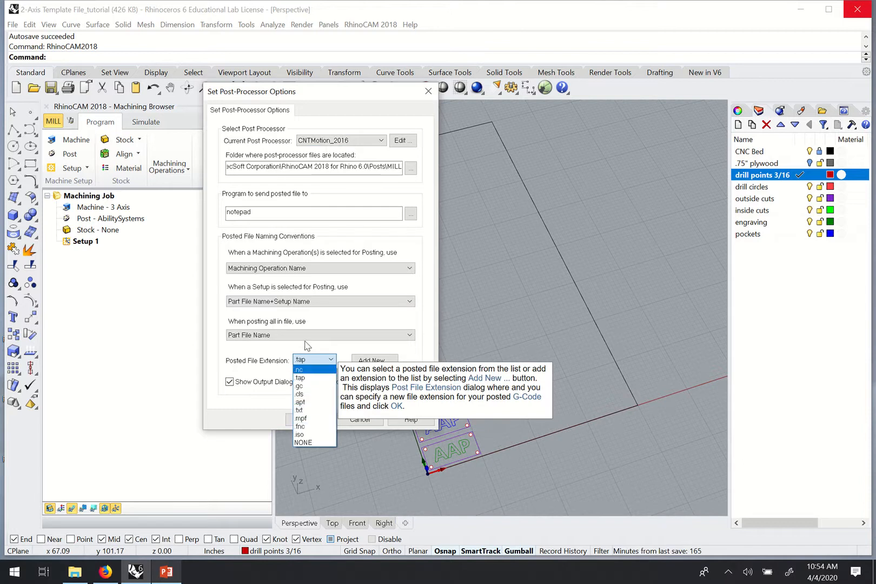
{"action": "left_click", "coordinate": [311, 358]}
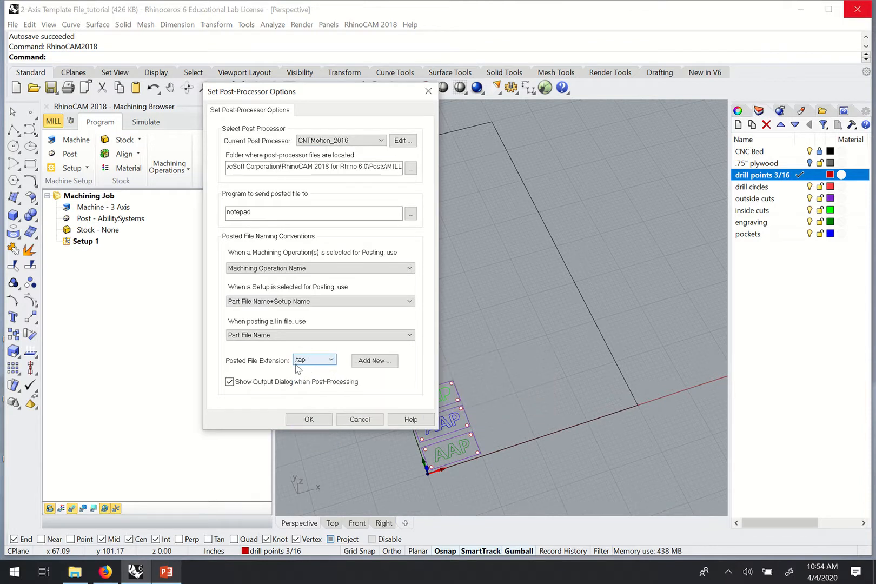
{"action": "left_click", "coordinate": [297, 363]}
{"action": "left_click", "coordinate": [304, 360]}
{"action": "left_click", "coordinate": [318, 426]}
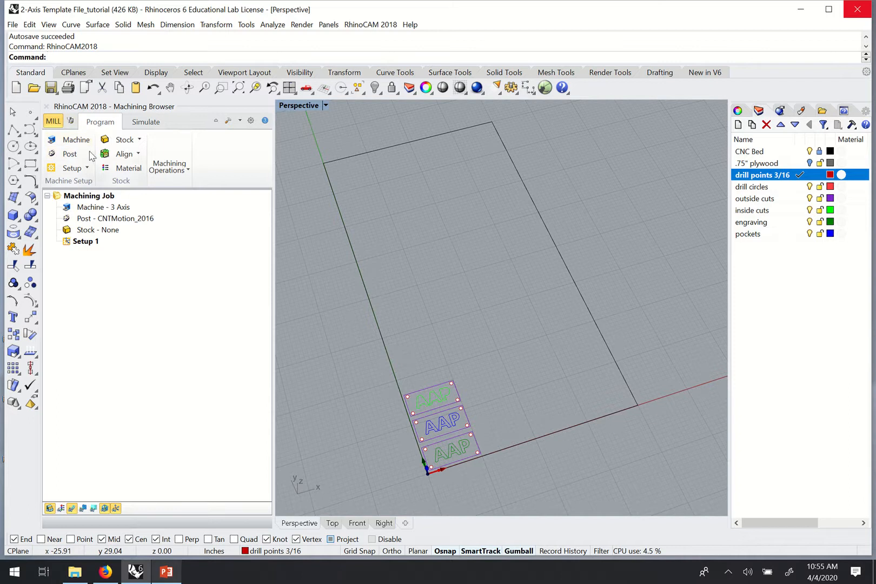
Examine the CNC bed outline and the three AAP parts placed near the origin from several angles and distances
{"action": "mouse_move", "coordinate": [423, 340]}
{"action": "right_mouse_down"}
{"action": "mouse_move", "coordinate": [467, 339]}
{"action": "mouse_move", "coordinate": [433, 335]}
{"action": "mouse_move", "coordinate": [428, 323]}
{"action": "right_mouse_up"}
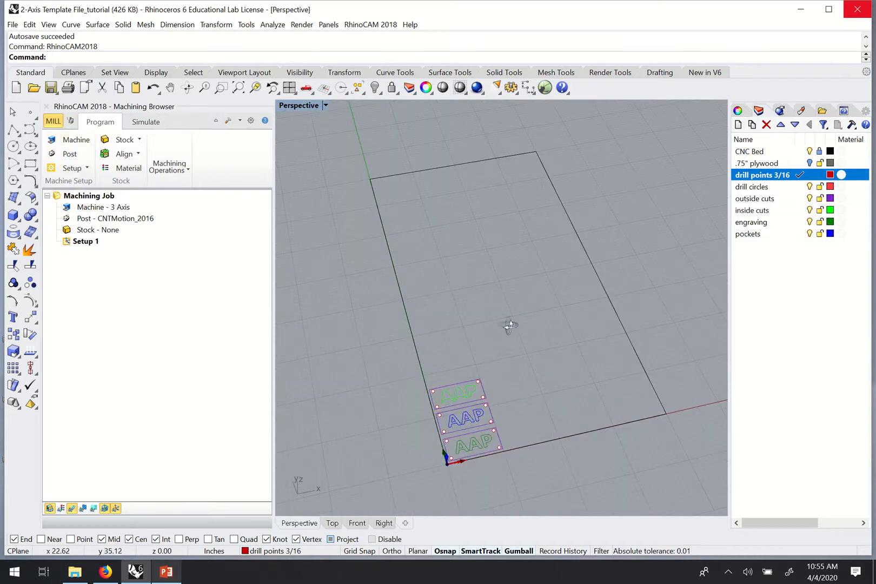
{"action": "right_click_drag", "start_coordinate": [509, 326], "coordinate": [509, 248]}
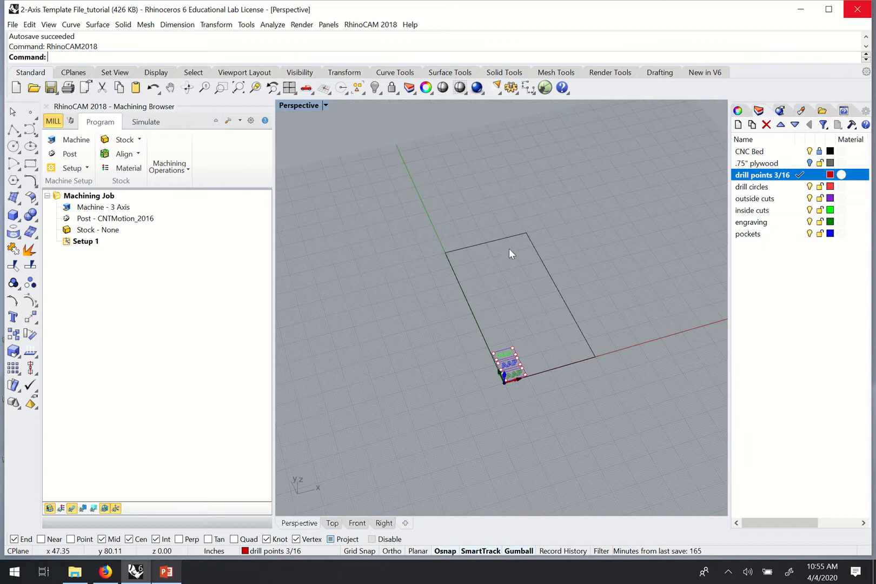
{"action": "scroll", "coordinate": [513, 319], "scroll_direction": "up", "scroll_amount": 5}
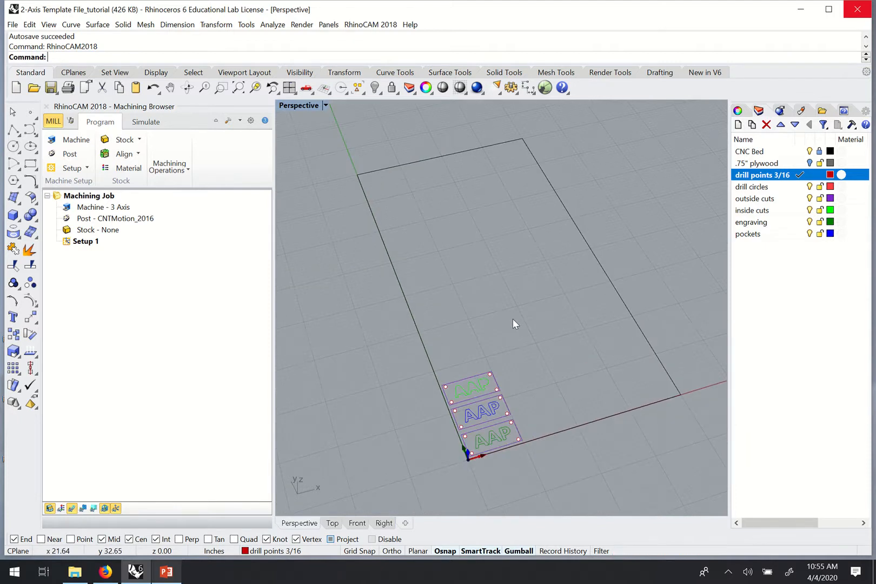
{"action": "scroll", "coordinate": [495, 346], "scroll_direction": "down", "scroll_amount": 6}
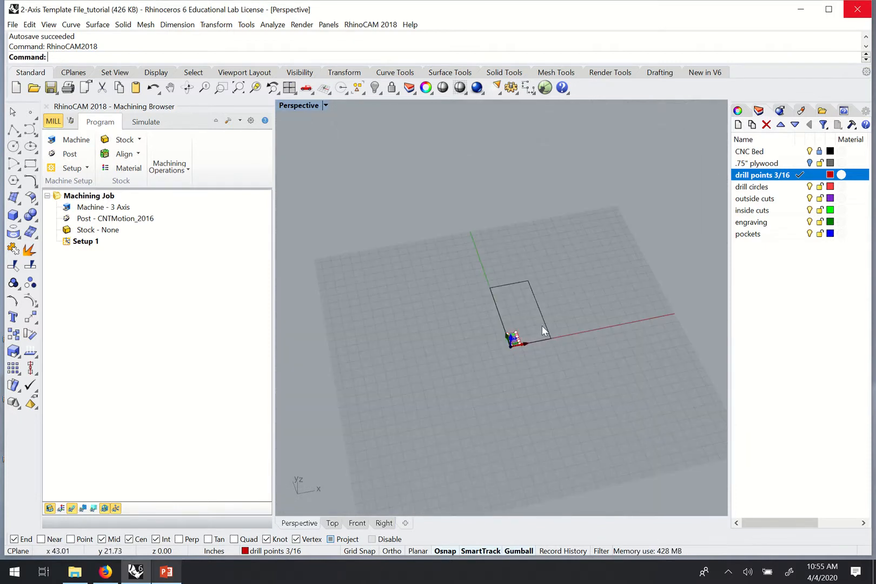
{"action": "scroll", "coordinate": [585, 238], "scroll_direction": "up", "scroll_amount": 2}
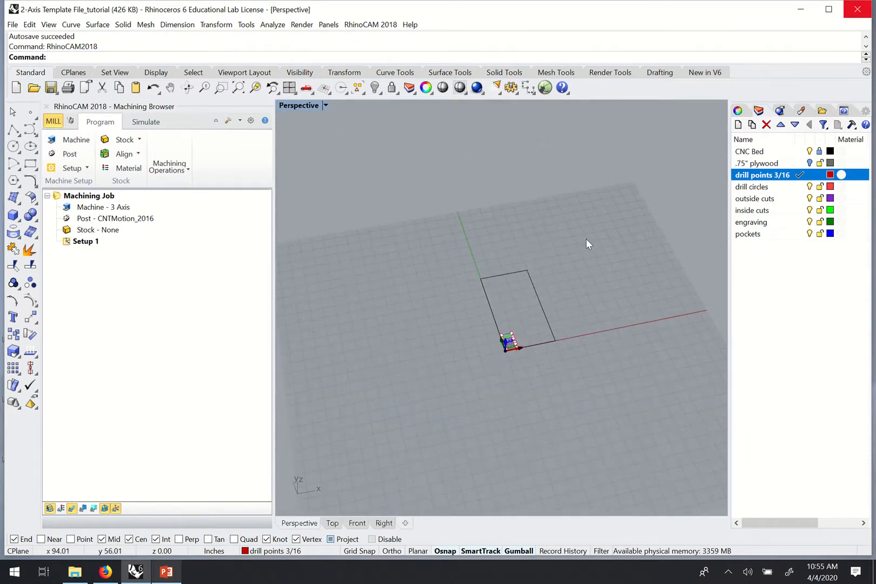
{"action": "left_click_drag", "start_coordinate": [521, 220], "coordinate": [622, 357]}
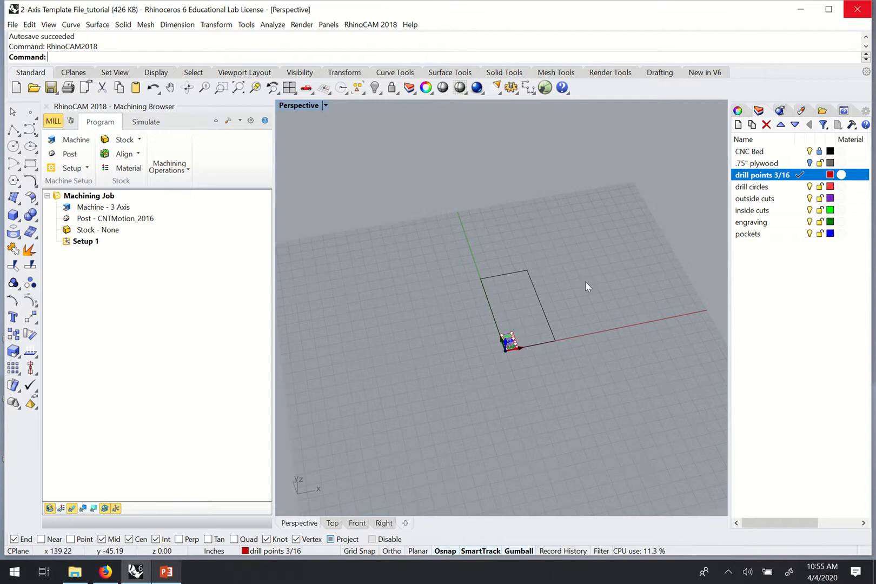
{"action": "scroll", "coordinate": [507, 307], "scroll_direction": "up", "scroll_amount": 5}
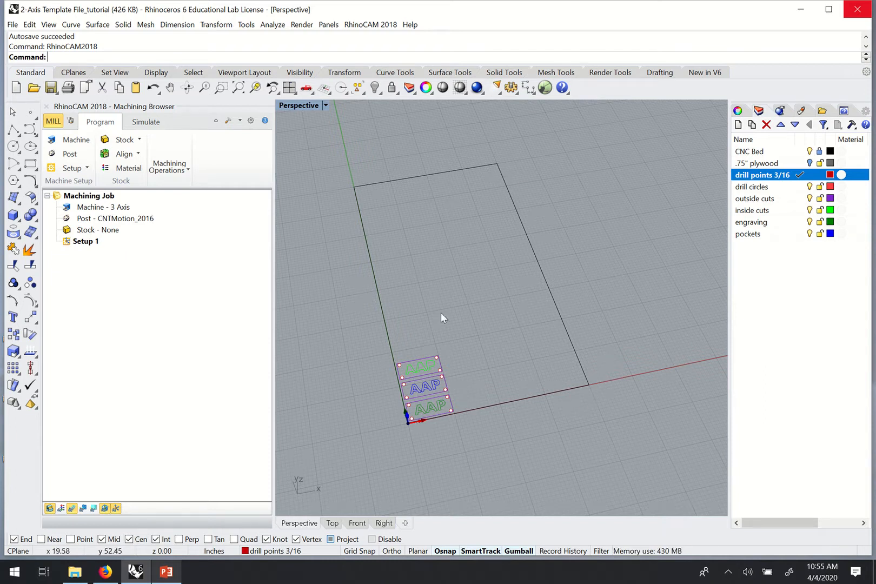
{"action": "left_click_drag", "start_coordinate": [342, 301], "coordinate": [497, 448]}
{"action": "scroll", "coordinate": [419, 404], "scroll_direction": "up", "scroll_amount": 5}
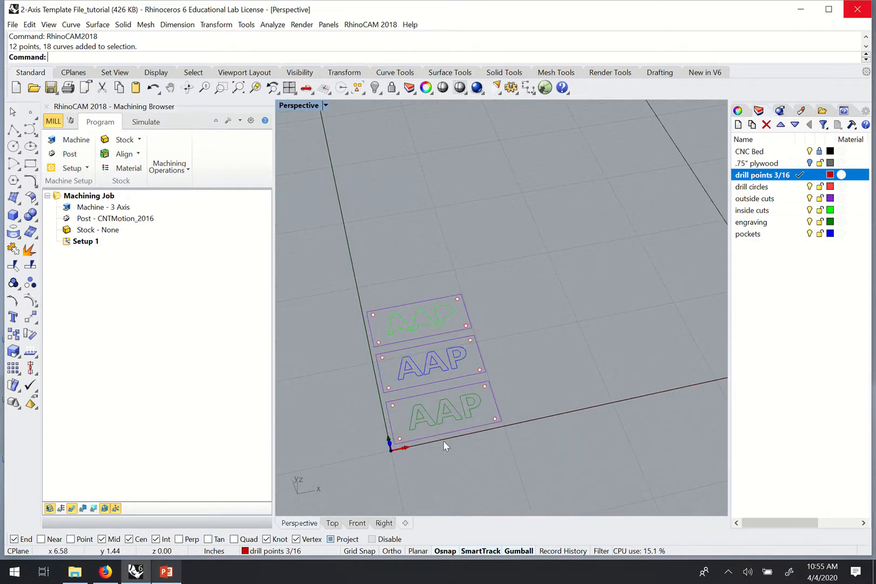
{"action": "scroll", "coordinate": [469, 400], "scroll_direction": "down", "scroll_amount": 5}
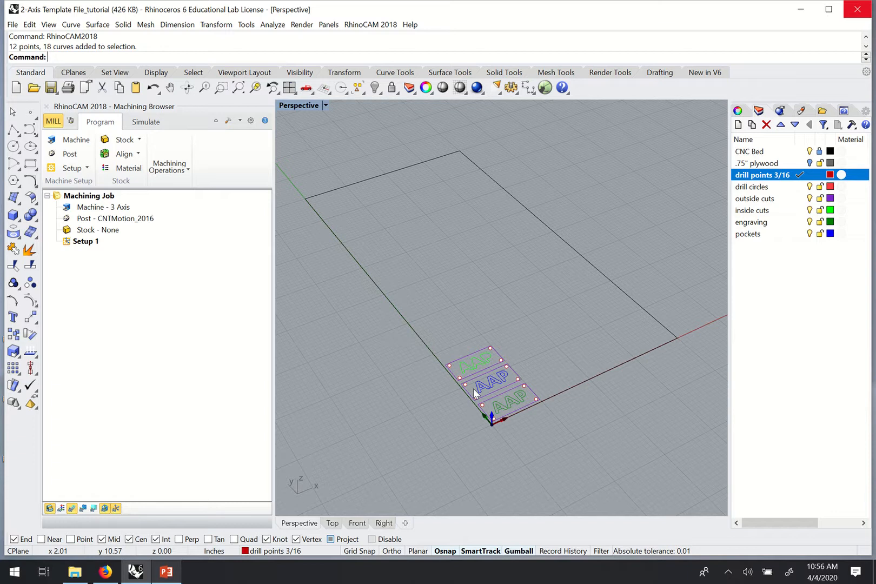
{"action": "right_click_drag", "start_coordinate": [476, 393], "coordinate": [543, 277]}
{"action": "right_click_drag", "start_coordinate": [530, 314], "coordinate": [547, 337]}
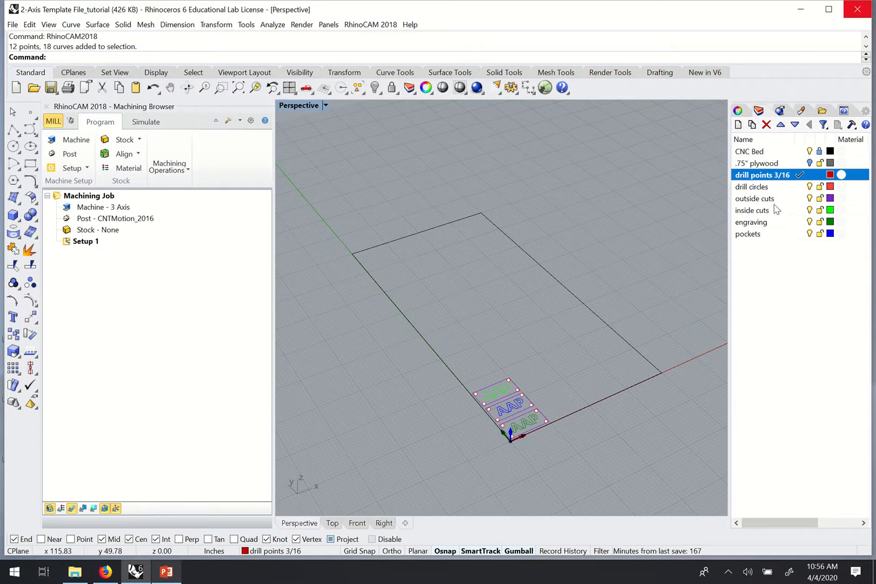
Unlock the CNC Bed layer, select its objects to highlight the bed outline, and lock the layer again
{"action": "left_click", "coordinate": [771, 152]}
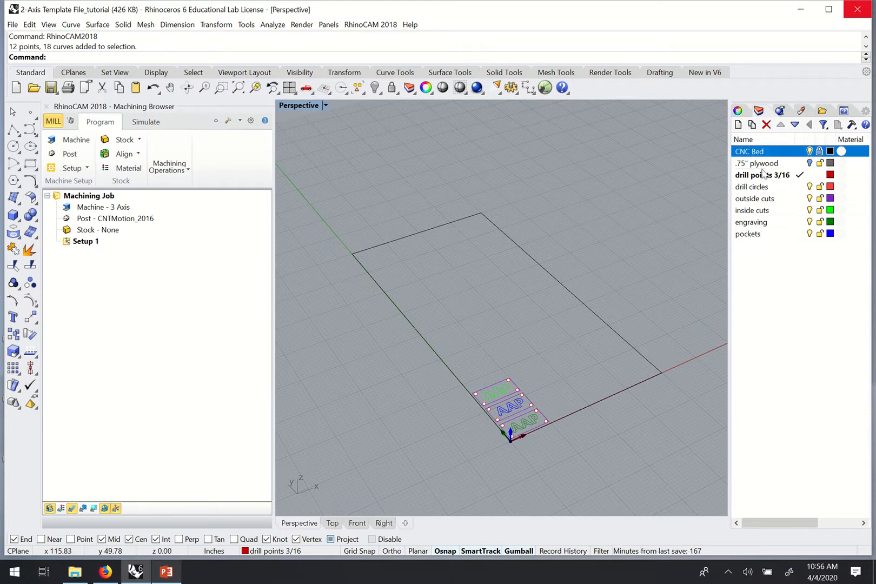
{"action": "right_click", "coordinate": [820, 152]}
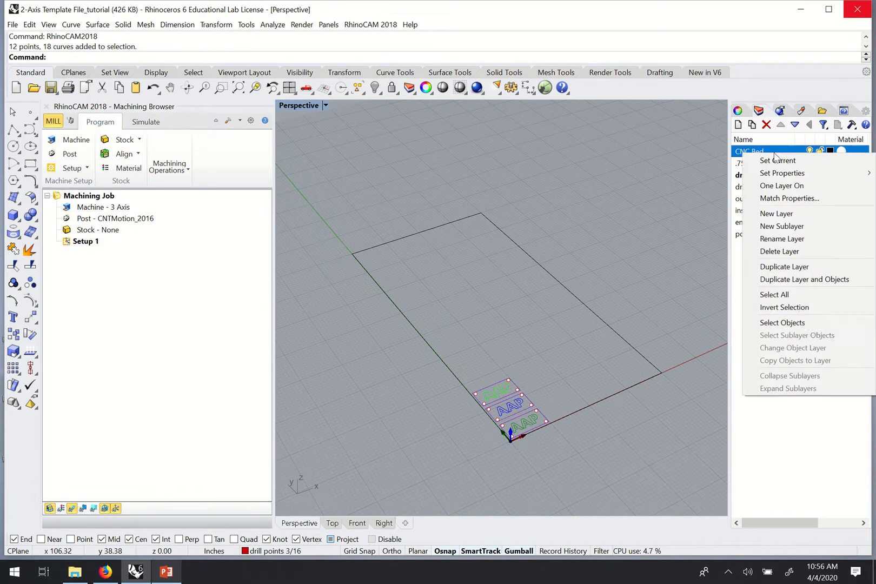
{"action": "left_click", "coordinate": [808, 323]}
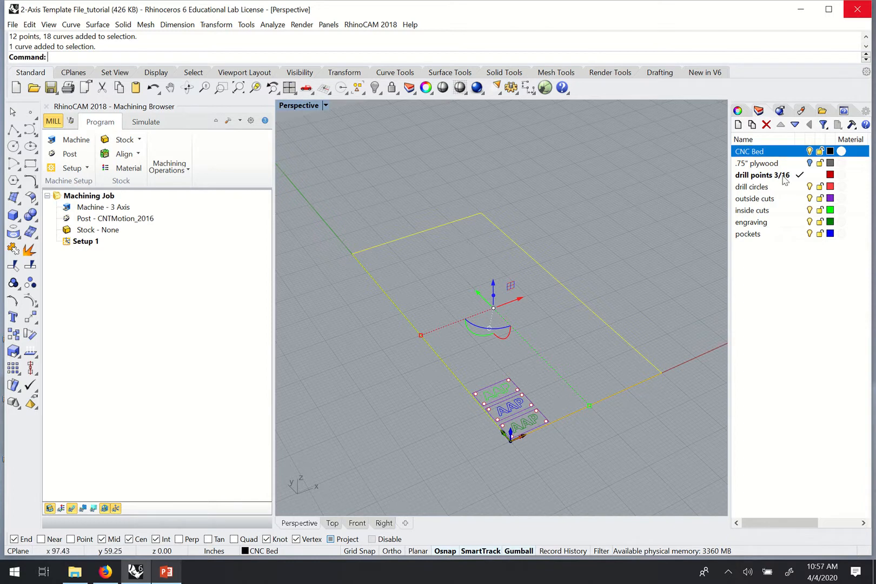
{"action": "left_click", "coordinate": [821, 151]}
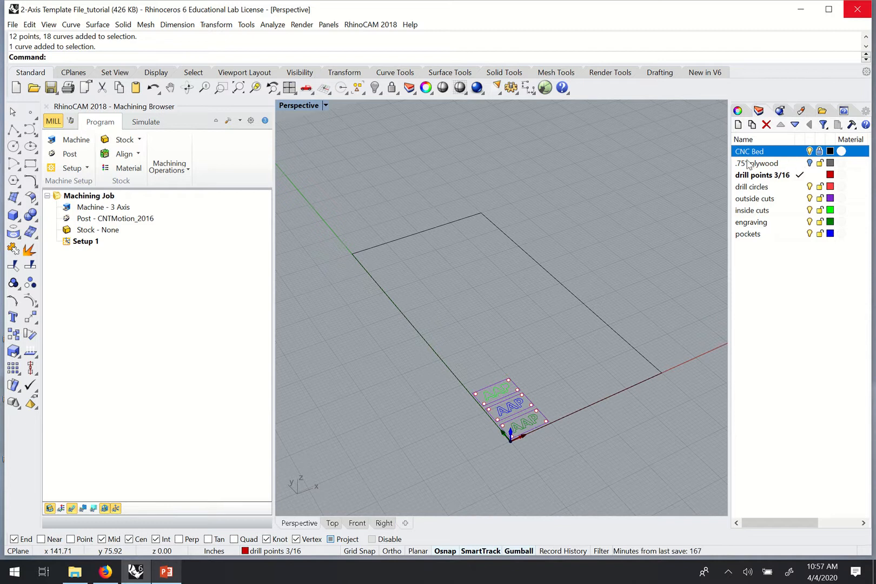
Turn on the .75" plywood layer to show the stock sheet over the CNC bed outline
{"action": "left_click", "coordinate": [768, 163]}
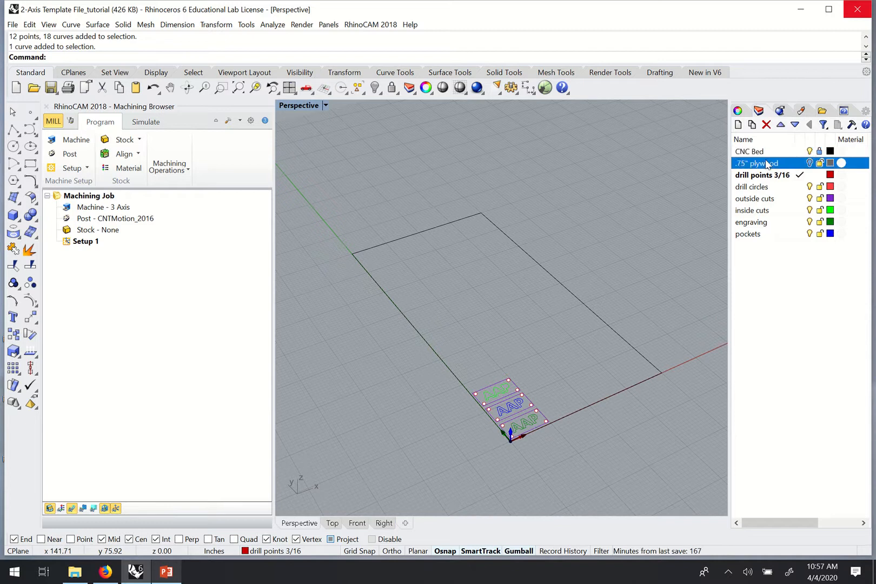
{"action": "left_click", "coordinate": [809, 164]}
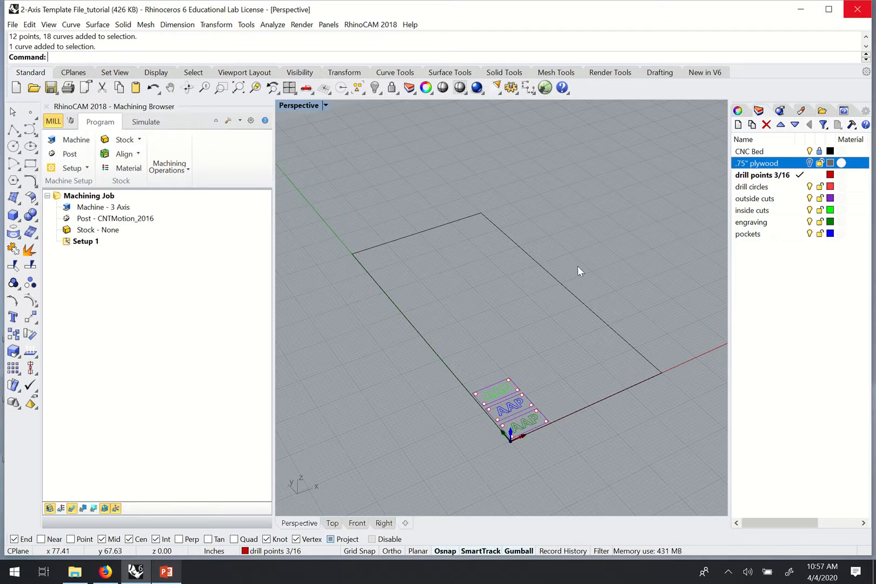
{"action": "right_click_drag", "start_coordinate": [578, 266], "coordinate": [540, 317]}
{"action": "scroll", "coordinate": [493, 166], "scroll_direction": "down", "scroll_amount": 4}
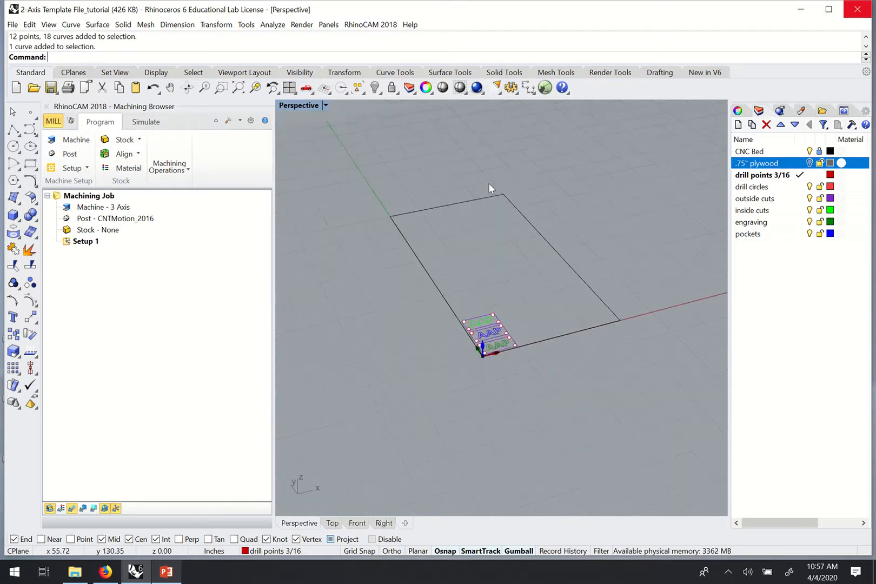
{"action": "scroll", "coordinate": [491, 265], "scroll_direction": "up", "scroll_amount": 5}
{"action": "right_click_drag", "start_coordinate": [490, 357], "coordinate": [477, 353]}
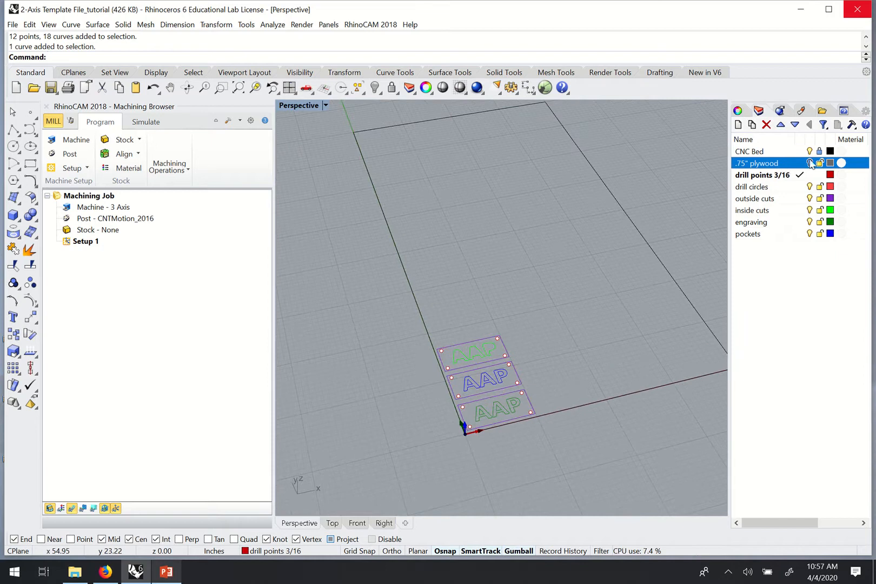
{"action": "left_click", "coordinate": [809, 163]}
{"action": "mouse_move", "coordinate": [600, 279]}
{"action": "right_mouse_down"}
{"action": "mouse_move", "coordinate": [611, 281]}
{"action": "mouse_move", "coordinate": [614, 268]}
{"action": "right_mouse_up"}
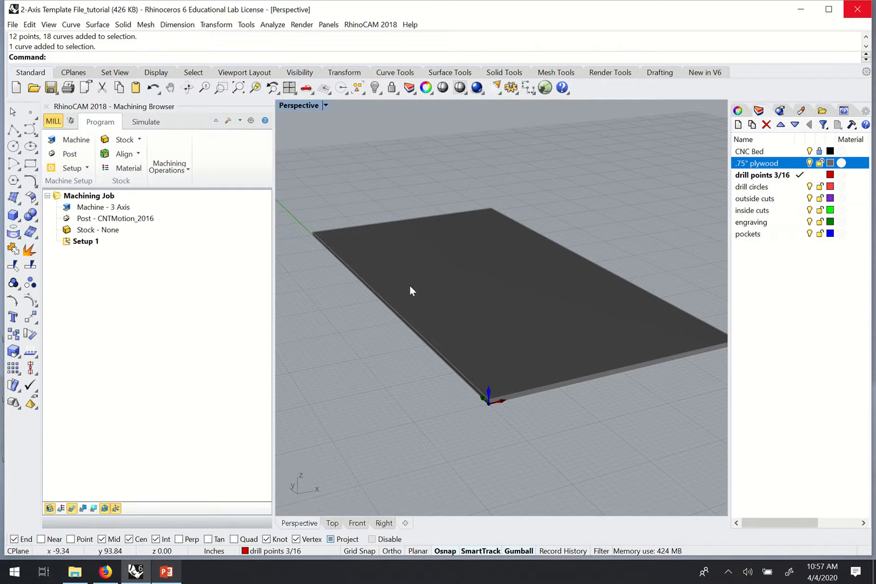
Select the plywood sheet, inspect its alignment with the bed and origin, and turn the .75" plywood layer off again
{"action": "right_click_drag", "start_coordinate": [411, 290], "coordinate": [524, 362]}
{"action": "left_click", "coordinate": [504, 366]}
{"action": "mouse_move", "coordinate": [495, 331]}
{"action": "right_mouse_down"}
{"action": "mouse_move", "coordinate": [510, 328]}
{"action": "mouse_move", "coordinate": [500, 323]}
{"action": "right_mouse_up"}
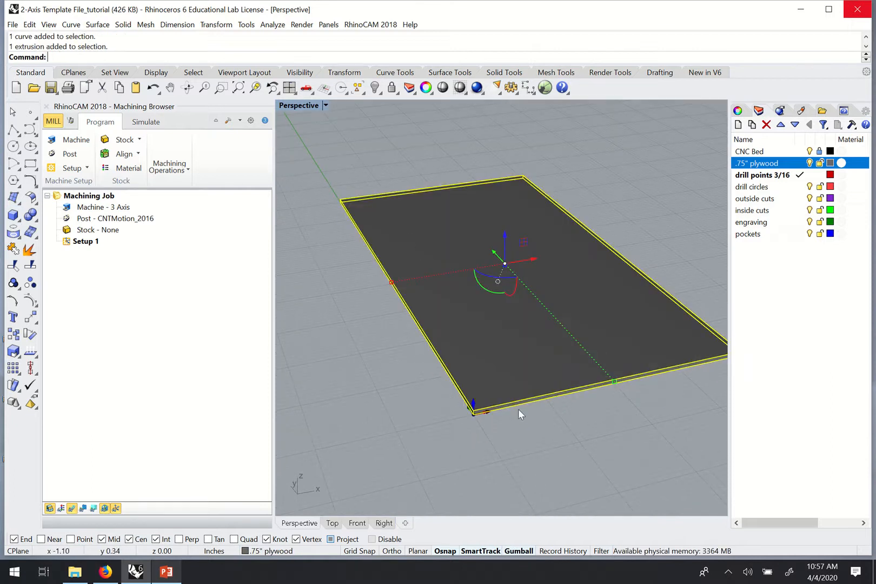
{"action": "right_click_drag", "start_coordinate": [558, 411], "coordinate": [447, 264]}
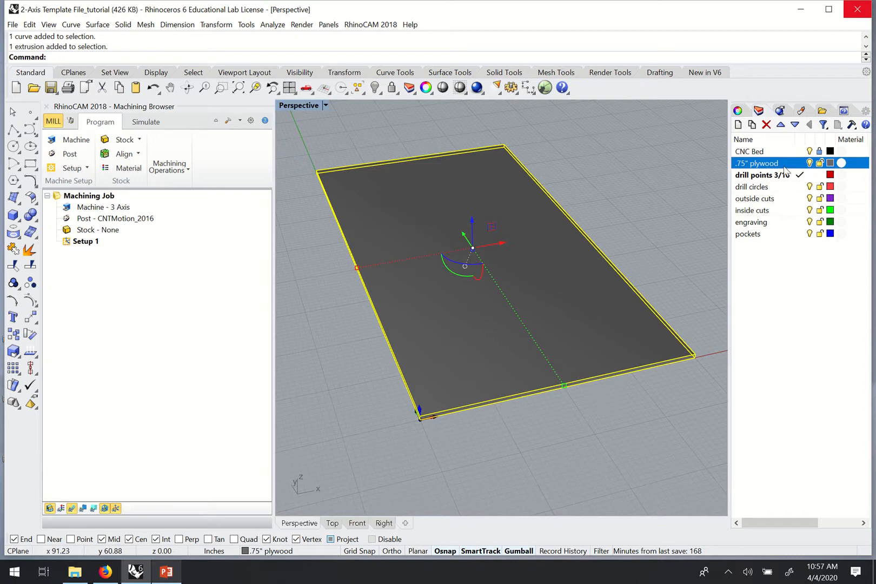
{"action": "left_click", "coordinate": [809, 163]}
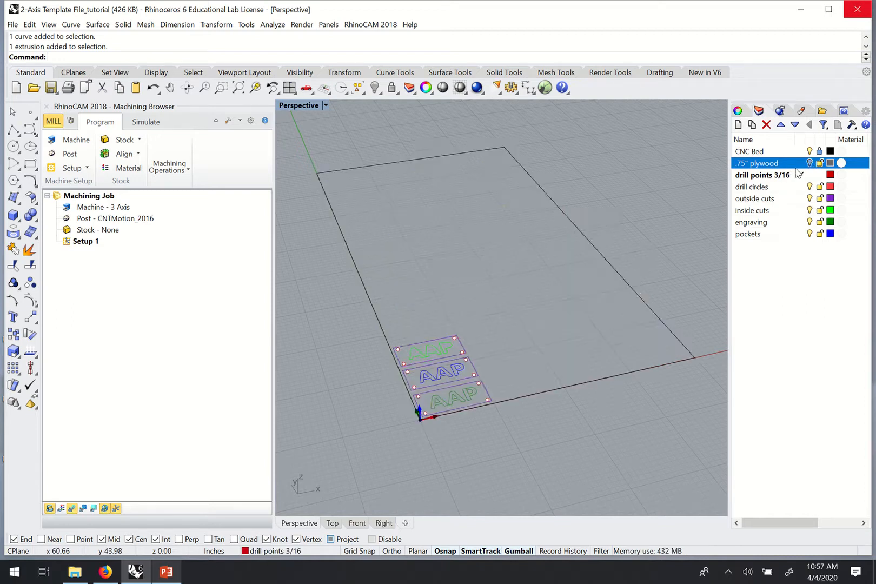
{"action": "right_click_drag", "start_coordinate": [502, 285], "coordinate": [460, 266]}
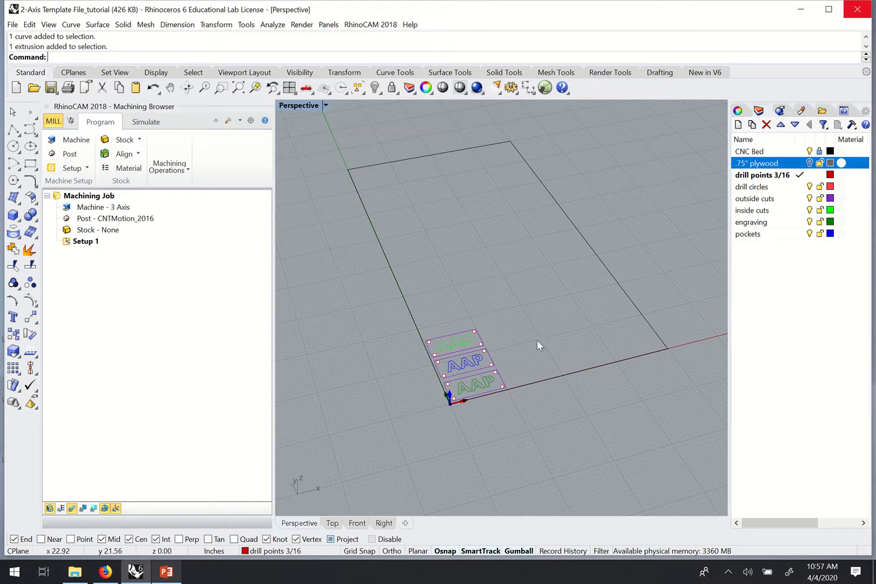
Select all geometry of the three AAP parts together, clear the selection, and highlight the drill points 3/16 layer
{"action": "left_click_drag", "start_coordinate": [378, 296], "coordinate": [378, 297]}
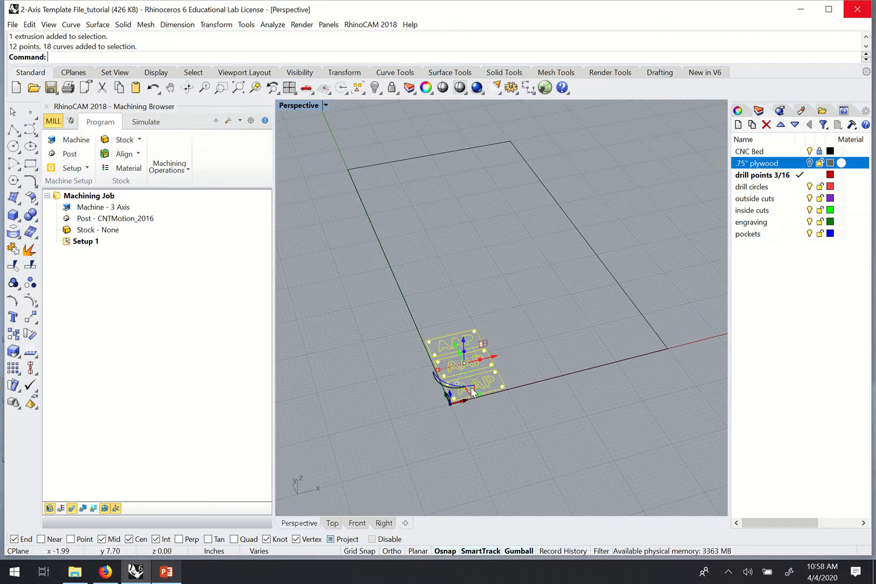
{"action": "left_click", "coordinate": [528, 343]}
{"action": "right_click_drag", "start_coordinate": [528, 343], "coordinate": [538, 352]}
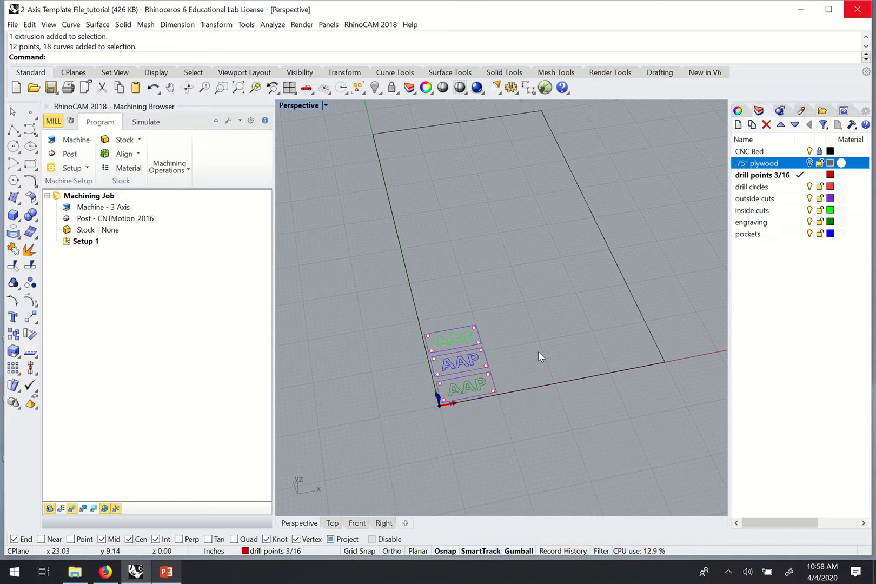
{"action": "left_click", "coordinate": [764, 176]}
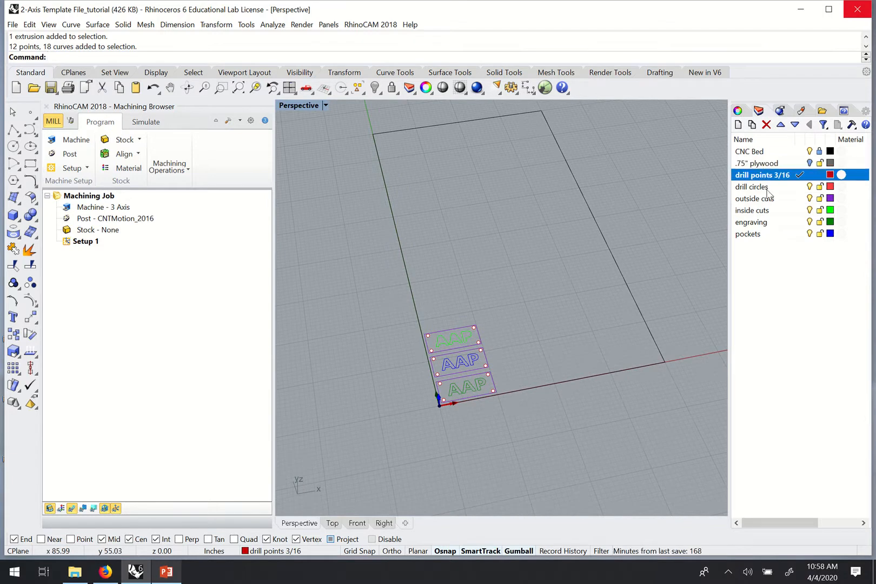
{"action": "right_click_drag", "start_coordinate": [518, 332], "coordinate": [532, 335]}
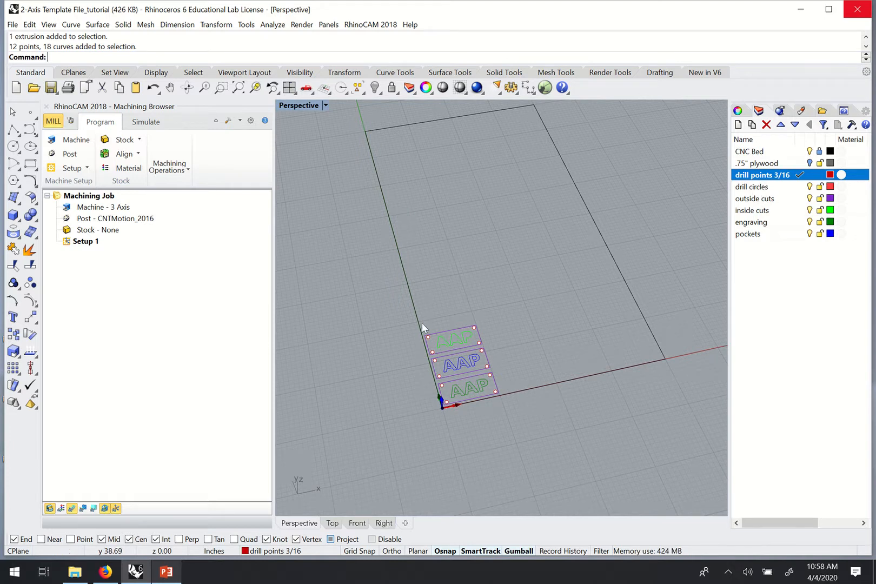
Pick individual curves of the light green AAP part farthest from the origin to highlight them, and deselect them
{"action": "left_click", "coordinate": [425, 345]}
{"action": "left_click", "coordinate": [442, 340]}
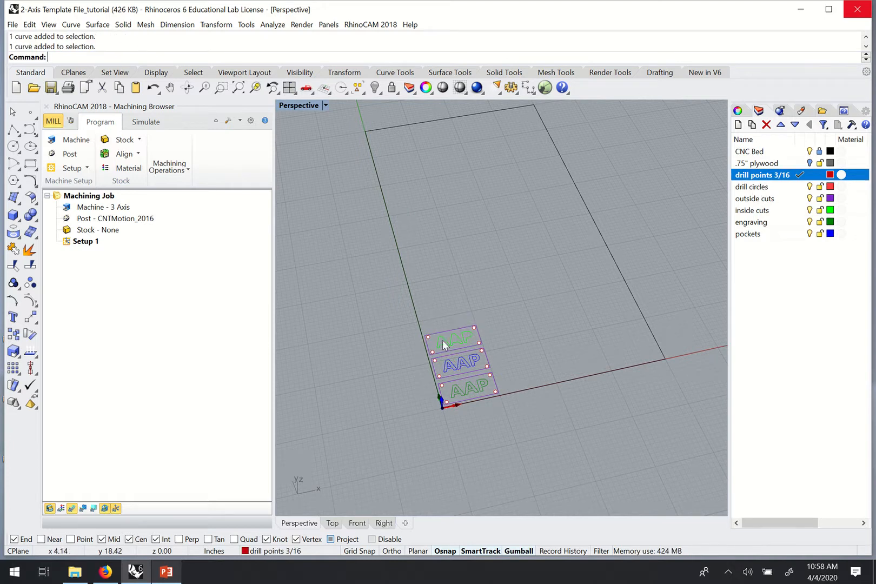
{"action": "left_click", "coordinate": [467, 339]}
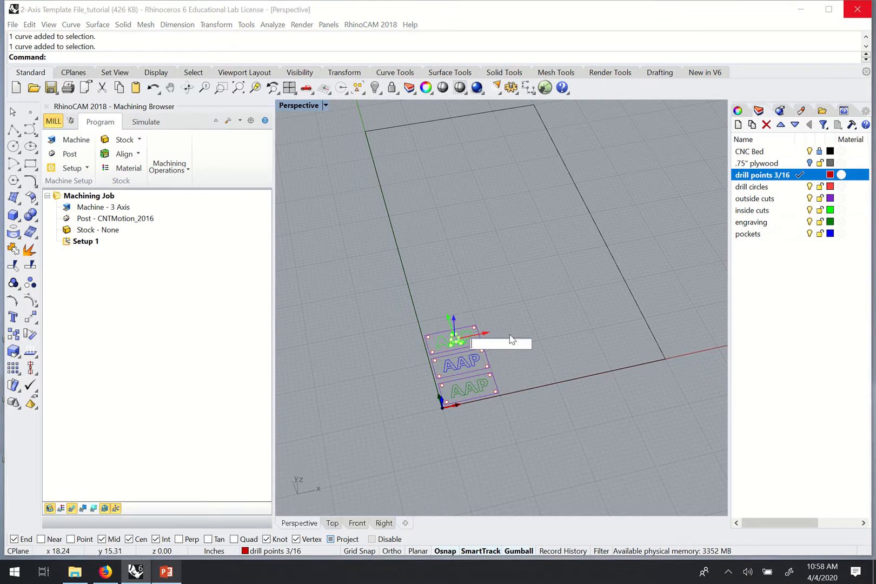
{"action": "left_click", "coordinate": [497, 366]}
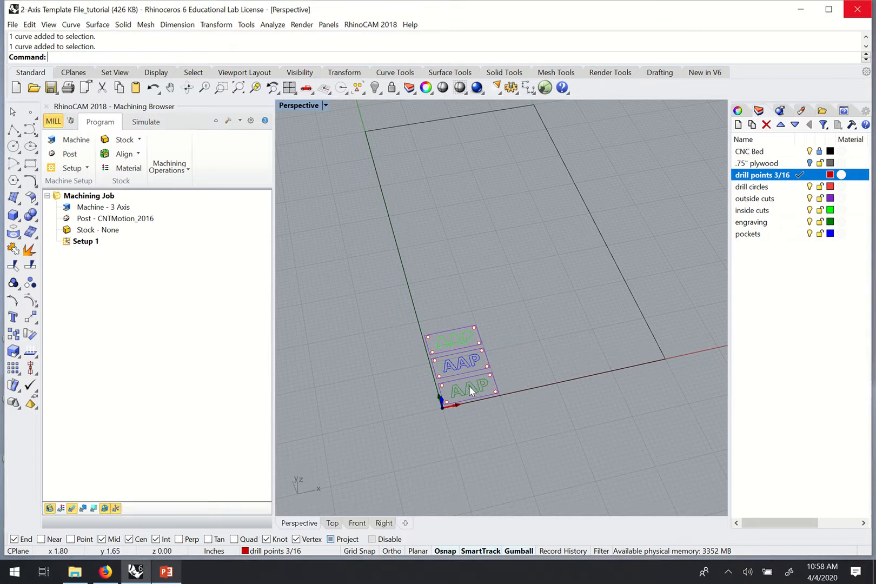
Examine the letter curves, part outlines and corner drill holes of the three AAP parts at several distances and angles
{"action": "scroll", "coordinate": [468, 387], "scroll_direction": "up", "scroll_amount": 5}
{"action": "scroll", "coordinate": [454, 311], "scroll_direction": "down", "scroll_amount": 3}
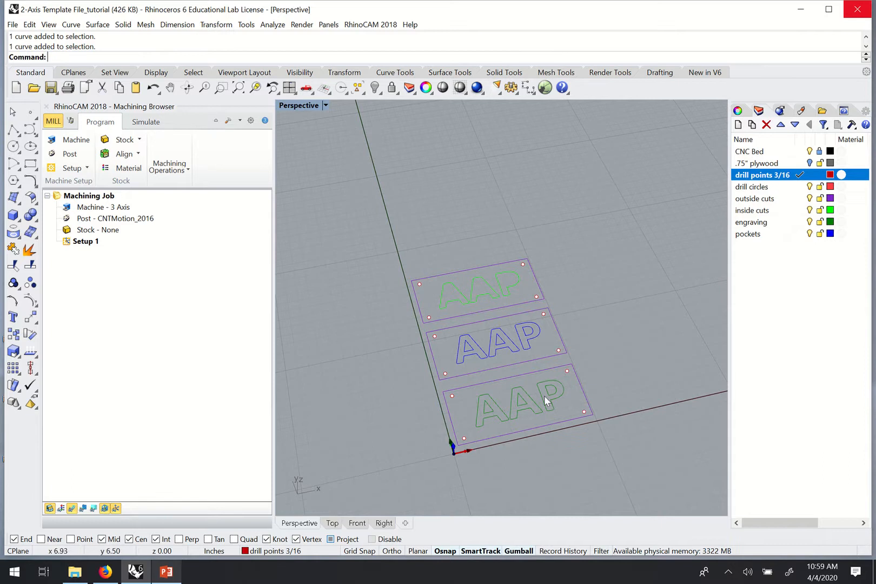
{"action": "right_click_drag", "start_coordinate": [502, 382], "coordinate": [383, 420]}
{"action": "scroll", "coordinate": [483, 371], "scroll_direction": "down", "scroll_amount": 2}
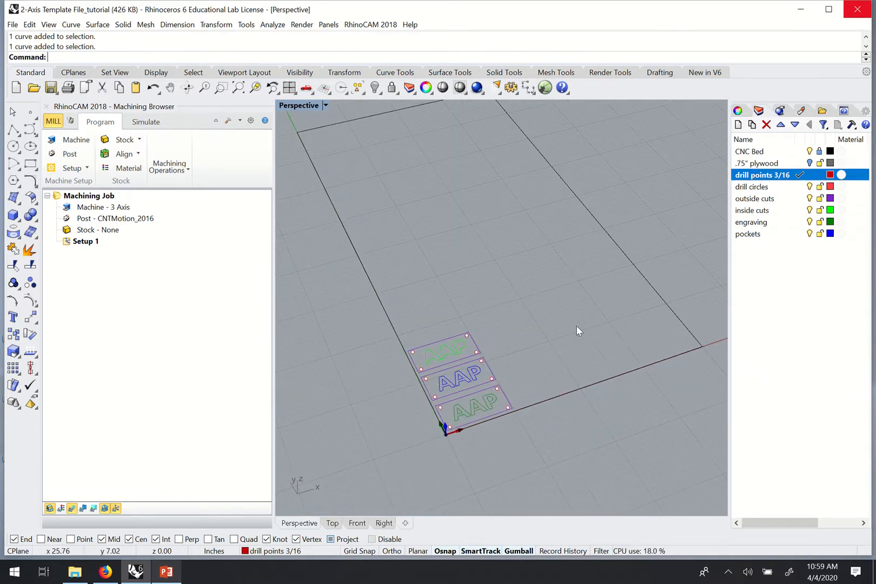
{"action": "scroll", "coordinate": [530, 348], "scroll_direction": "up", "scroll_amount": 4}
{"action": "scroll", "coordinate": [530, 346], "scroll_direction": "down", "scroll_amount": 4}
{"action": "right_click_drag", "start_coordinate": [530, 346], "coordinate": [508, 342]}
{"action": "scroll", "coordinate": [468, 361], "scroll_direction": "up", "scroll_amount": 2}
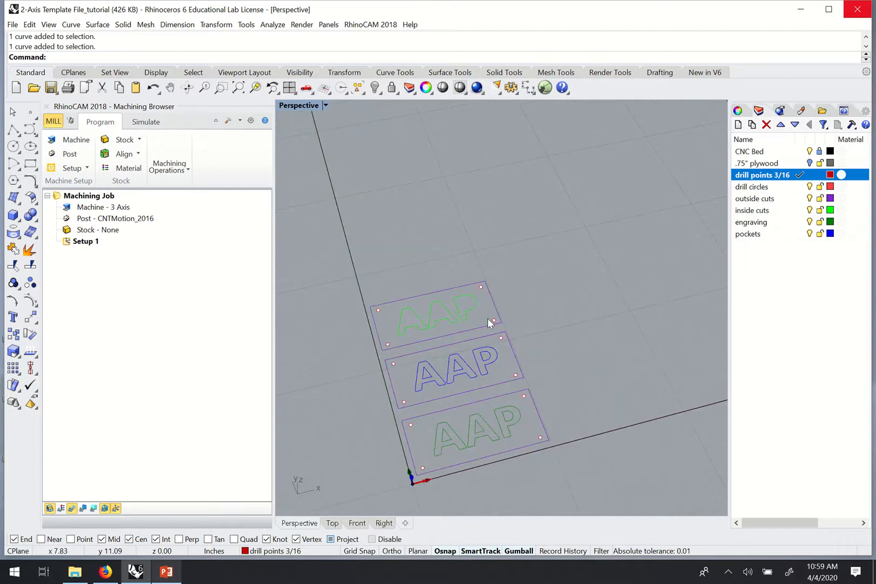
{"action": "right_click", "coordinate": [772, 181]}
{"action": "left_click", "coordinate": [775, 178]}
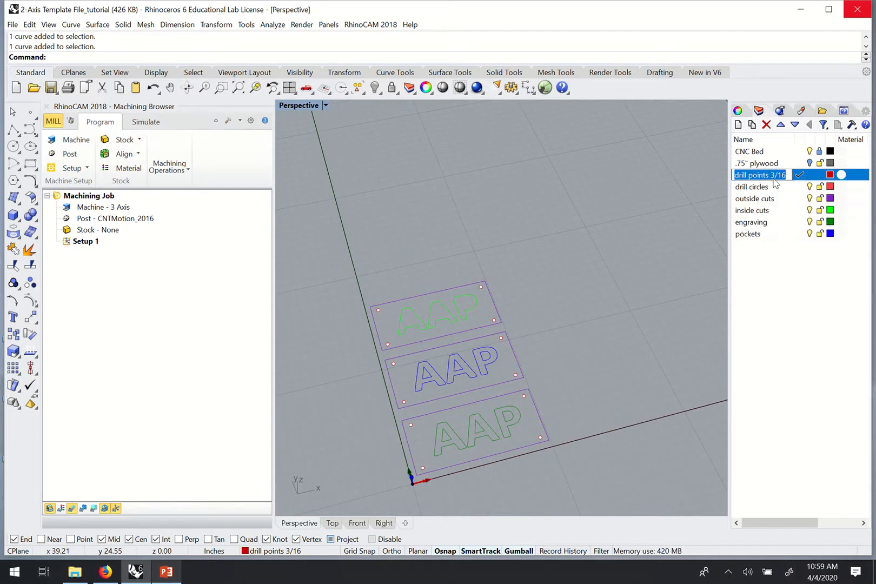
{"action": "left_click", "coordinate": [773, 186]}
{"action": "left_click", "coordinate": [775, 176]}
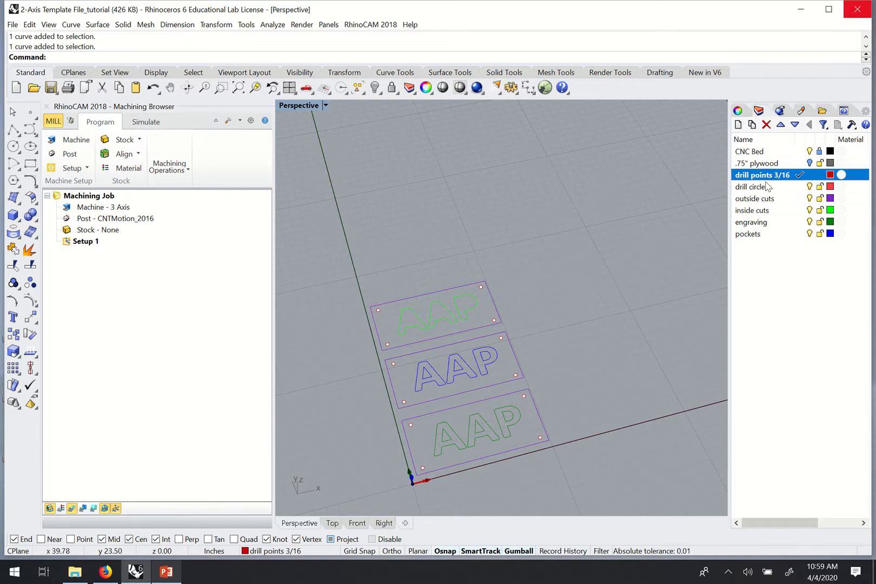
Select one corner drill point on the light green AAP part to check it, and clear the selection
{"action": "left_click", "coordinate": [480, 287]}
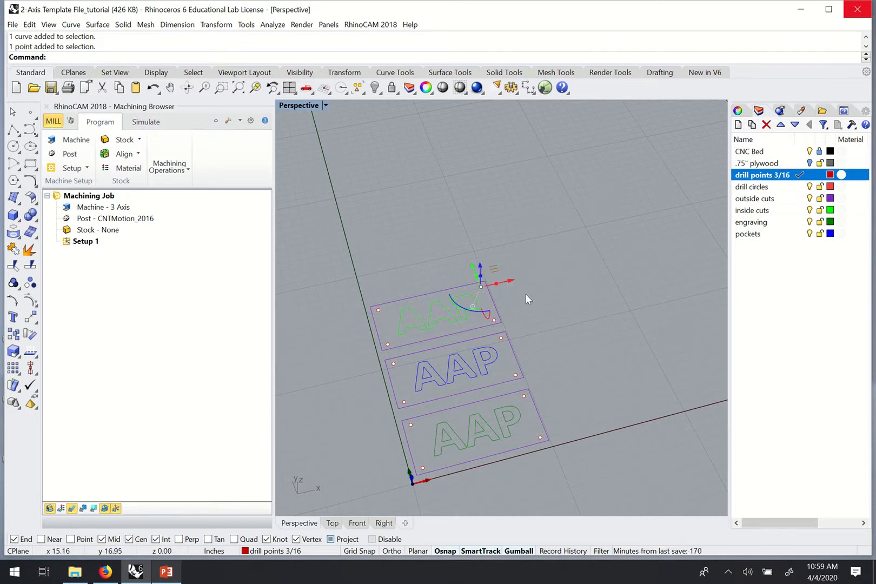
{"action": "left_click", "coordinate": [527, 298]}
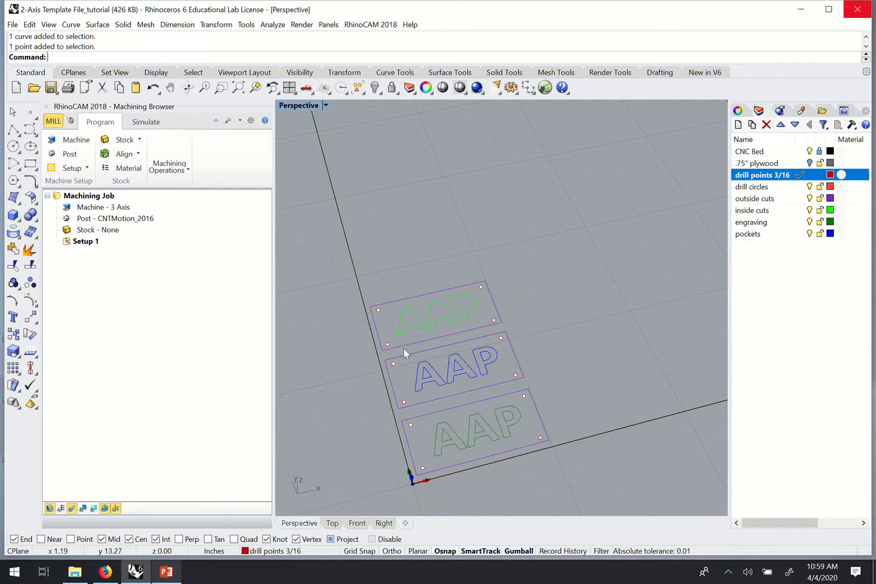
{"action": "right_click_drag", "start_coordinate": [476, 341], "coordinate": [536, 303], "text": "shift"}
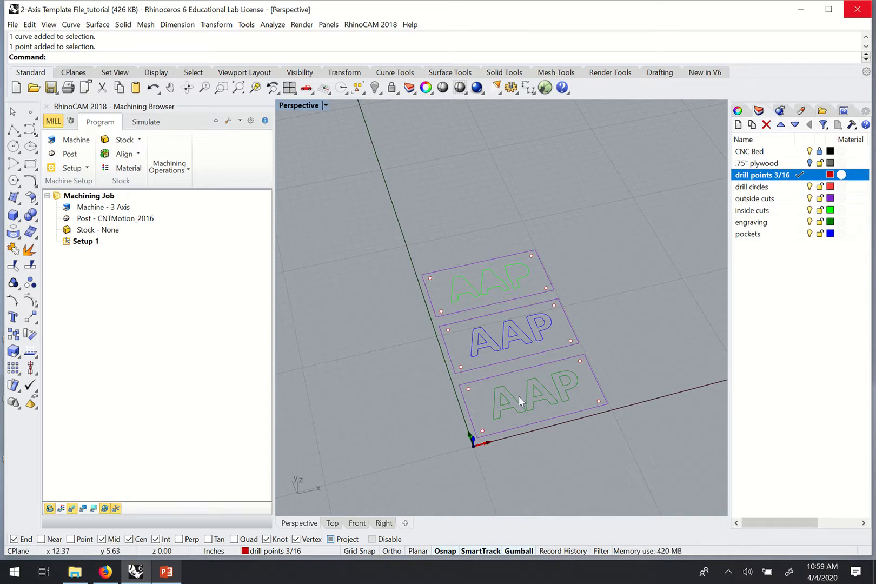
Select all objects on the drill points 3/16 layer to highlight the drill locations, and clear the selection
{"action": "scroll", "coordinate": [538, 358], "scroll_direction": "up", "scroll_amount": 3}
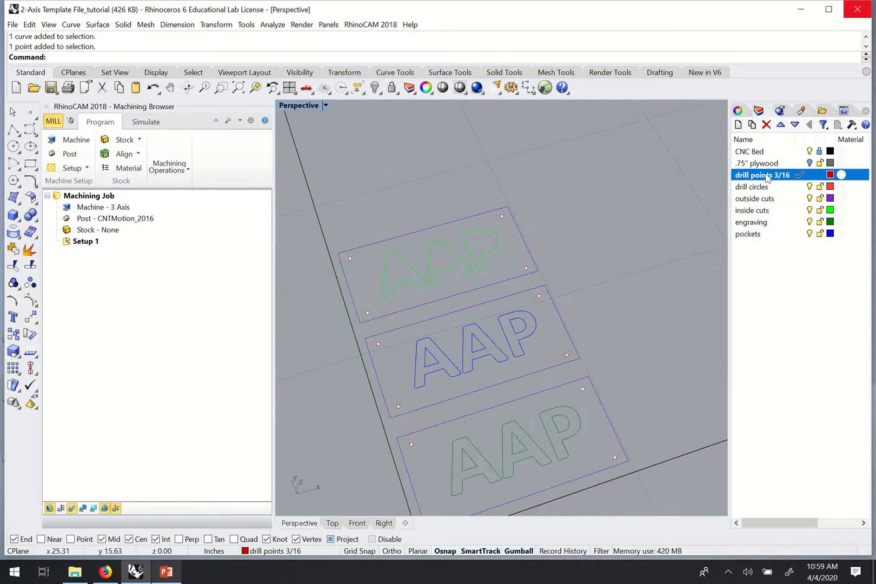
{"action": "right_click", "coordinate": [766, 179]}
{"action": "left_click", "coordinate": [811, 344]}
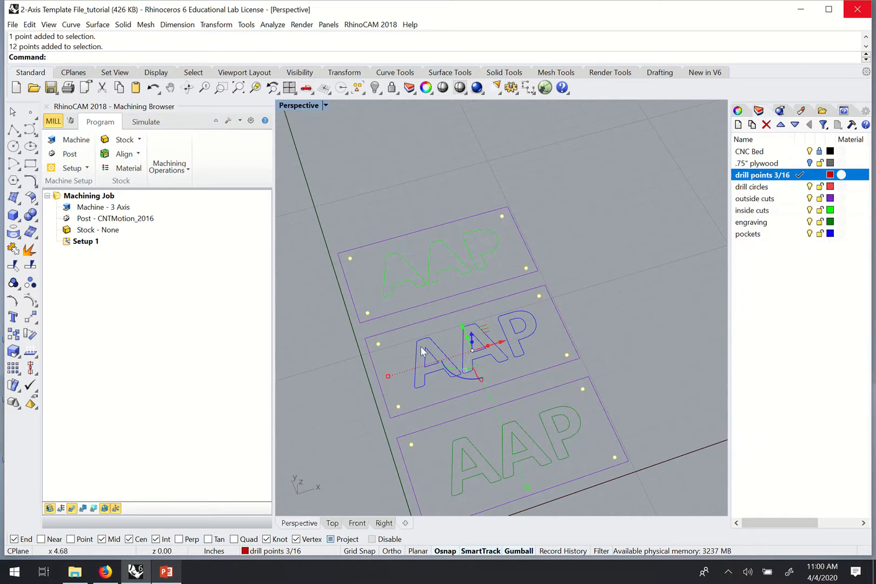
{"action": "scroll", "coordinate": [418, 373], "scroll_direction": "down", "scroll_amount": 3}
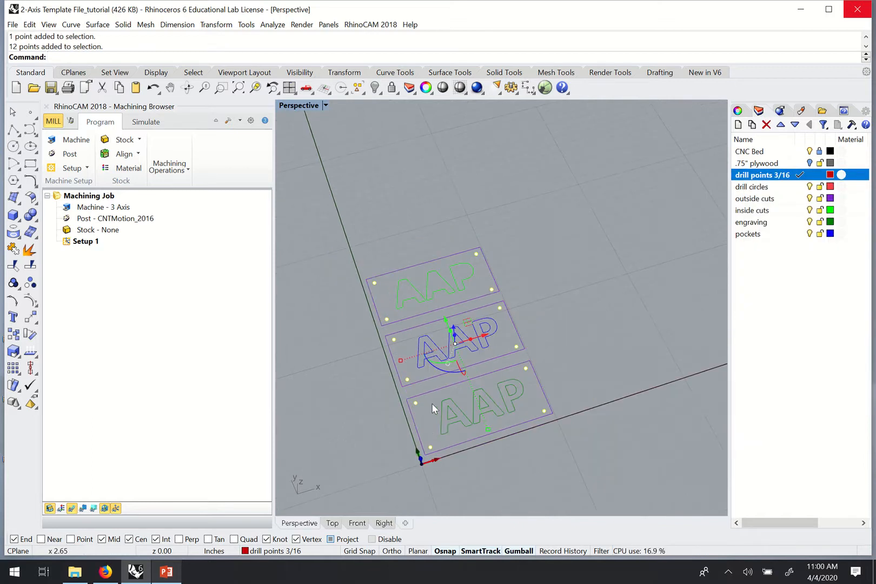
{"action": "left_click", "coordinate": [609, 281]}
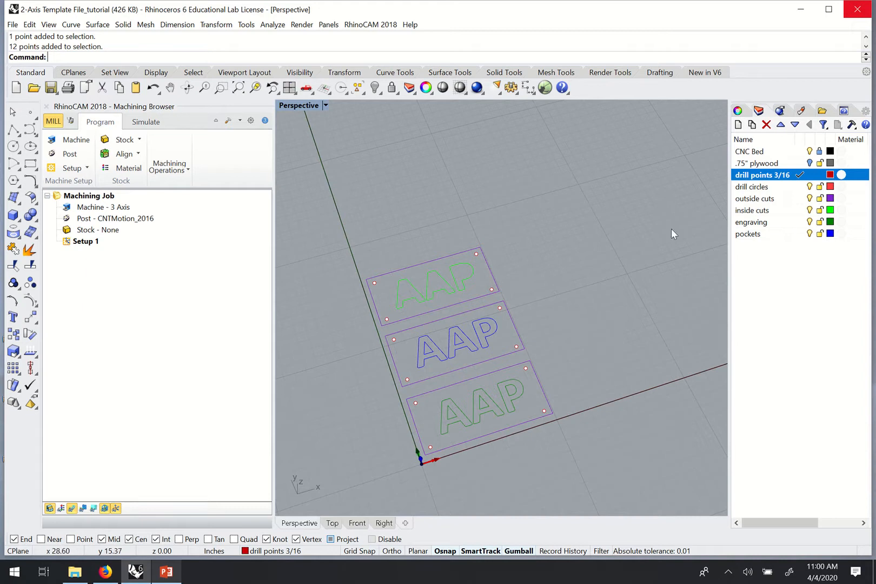
Select all objects on the outside cuts layer to highlight the rectangular part outlines
{"action": "left_click", "coordinate": [772, 198]}
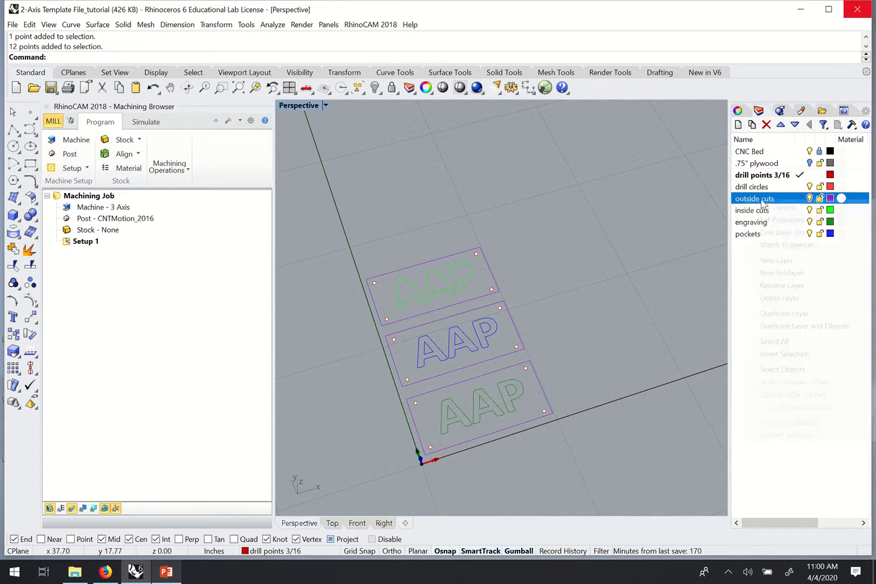
{"action": "right_click", "coordinate": [763, 200]}
{"action": "left_click", "coordinate": [784, 369]}
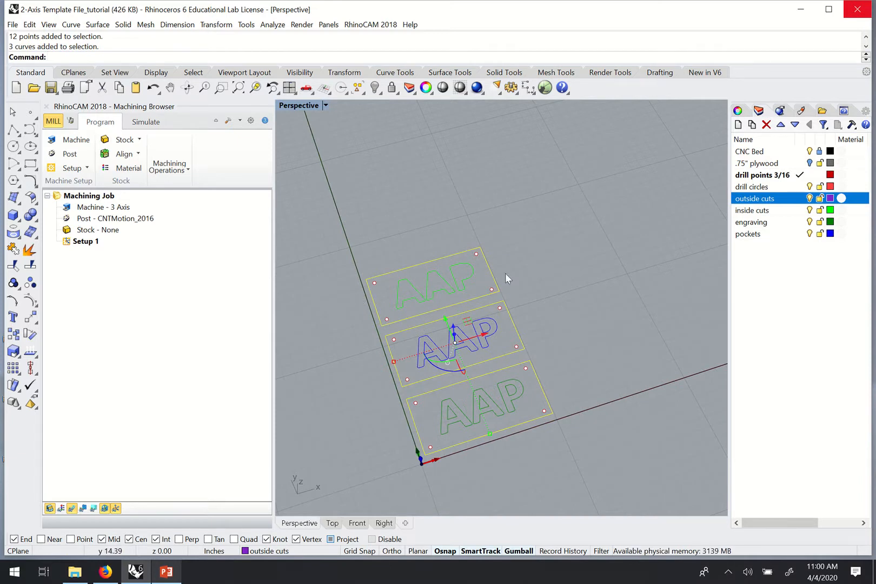
Select all objects on the inside cuts layer to highlight its AAP lettering
{"action": "left_click", "coordinate": [763, 221]}
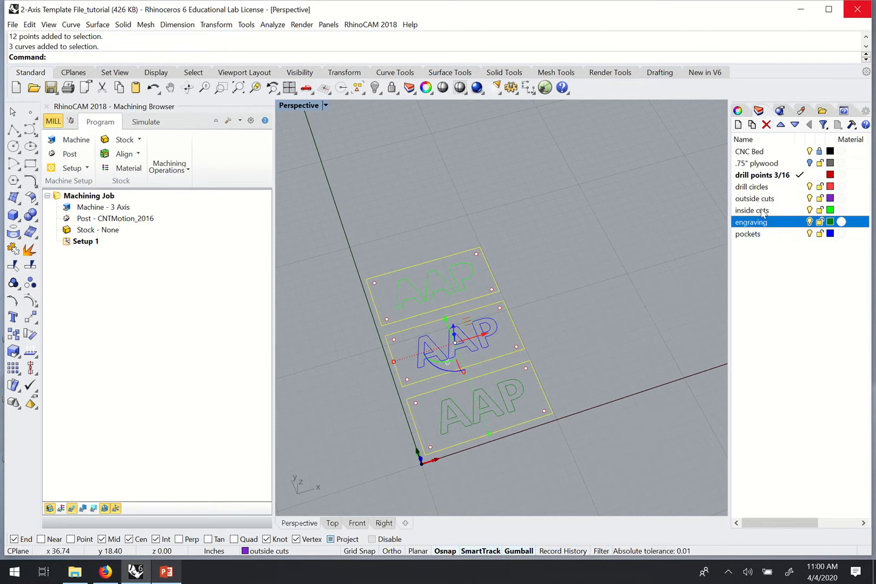
{"action": "left_click", "coordinate": [763, 212]}
{"action": "right_click", "coordinate": [763, 212]}
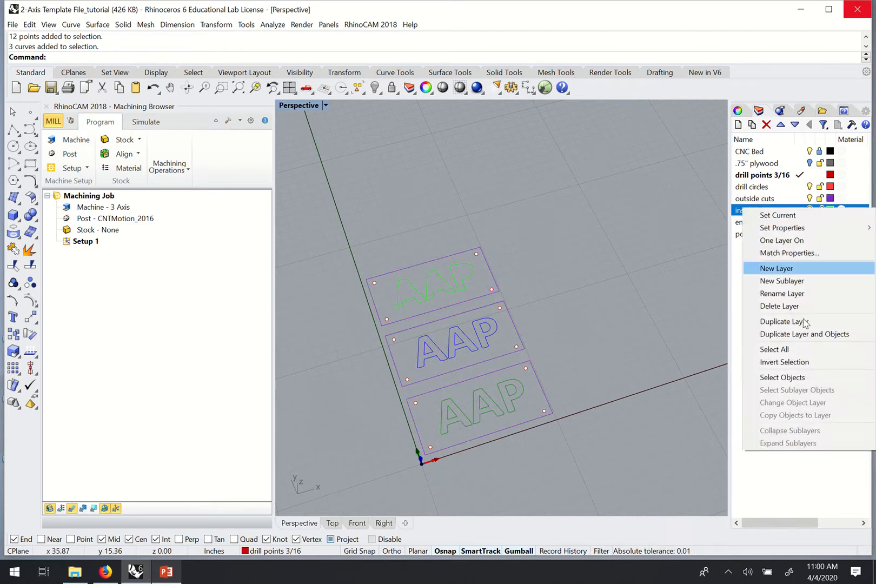
{"action": "left_click", "coordinate": [775, 378]}
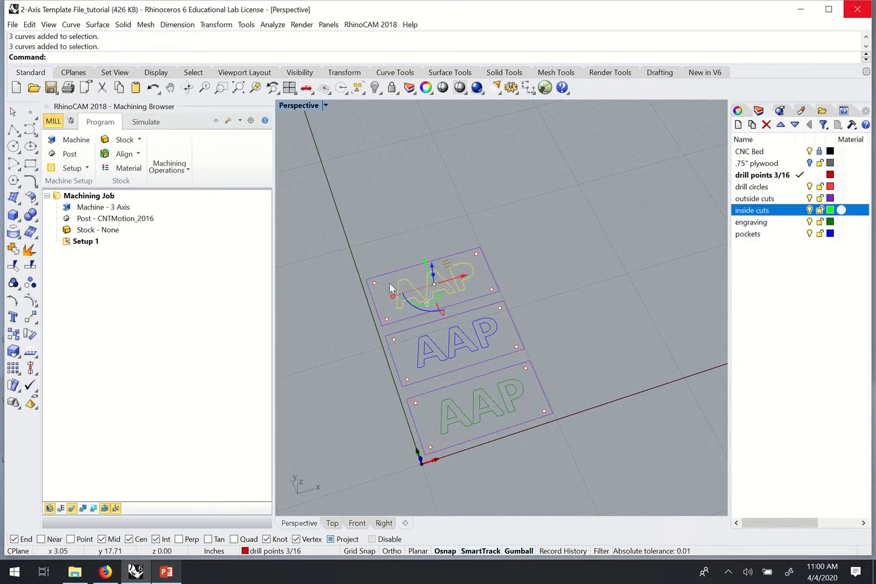
Clear the selection and select all objects on the engraving layer to highlight the AAP lettering nearest the origin
{"action": "left_click", "coordinate": [752, 222]}
{"action": "left_click", "coordinate": [645, 249]}
{"action": "right_click", "coordinate": [767, 225]}
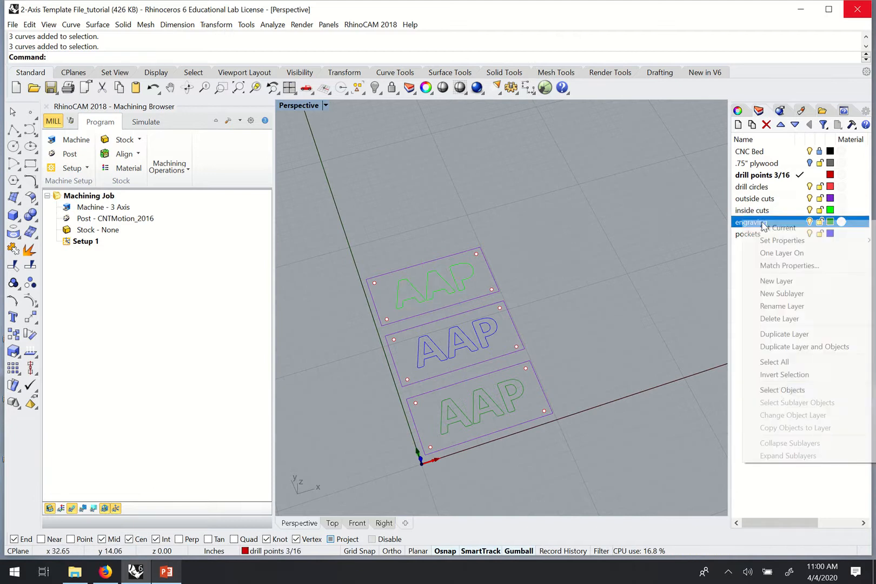
{"action": "left_click", "coordinate": [790, 389]}
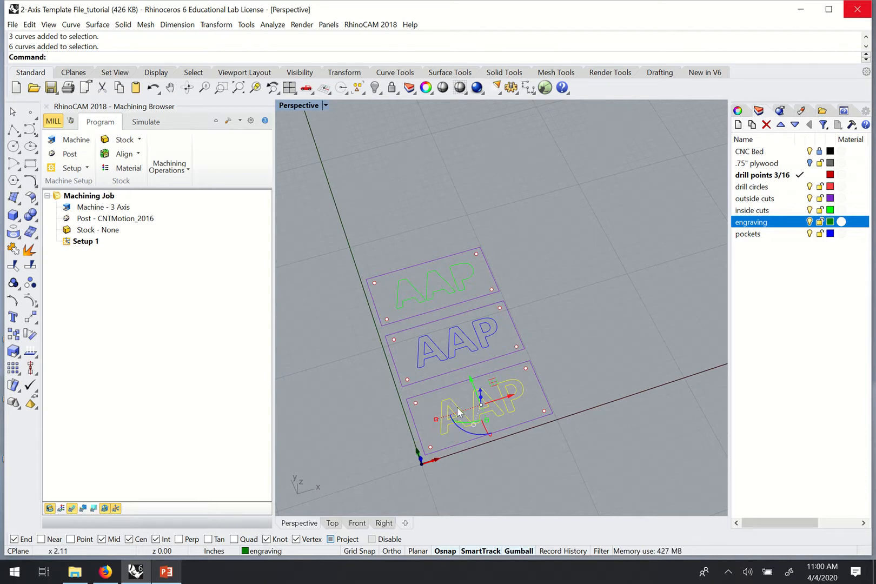
Clear the selection, select all objects on the pockets layer to highlight the middle AAP lettering, and deselect them
{"action": "key", "text": "Escape"}
{"action": "left_click", "coordinate": [750, 236]}
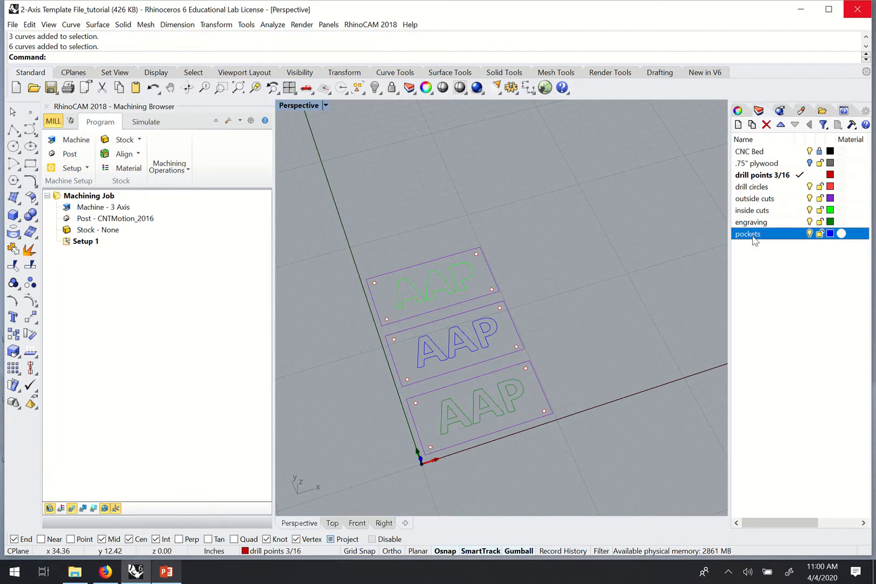
{"action": "right_click", "coordinate": [752, 236]}
{"action": "left_click", "coordinate": [783, 406]}
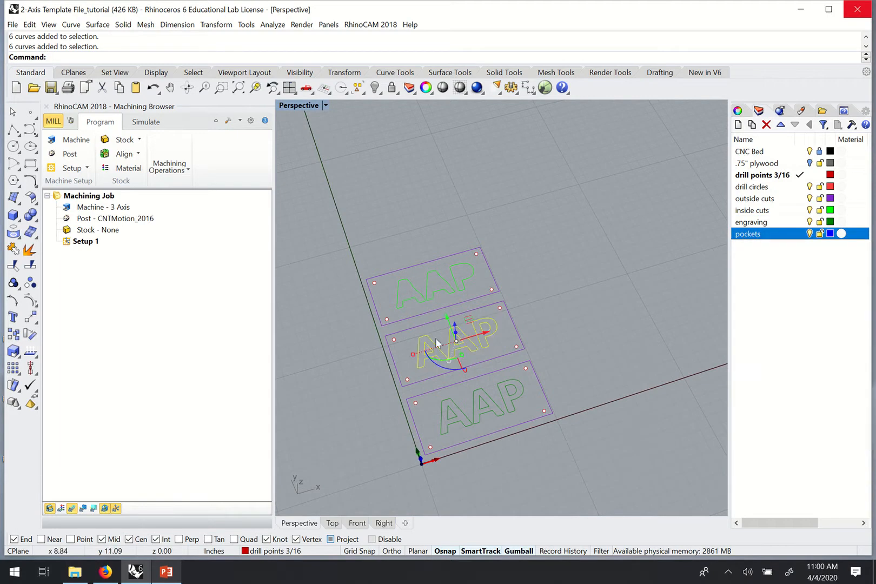
{"action": "scroll", "coordinate": [424, 361], "scroll_direction": "up", "scroll_amount": 5}
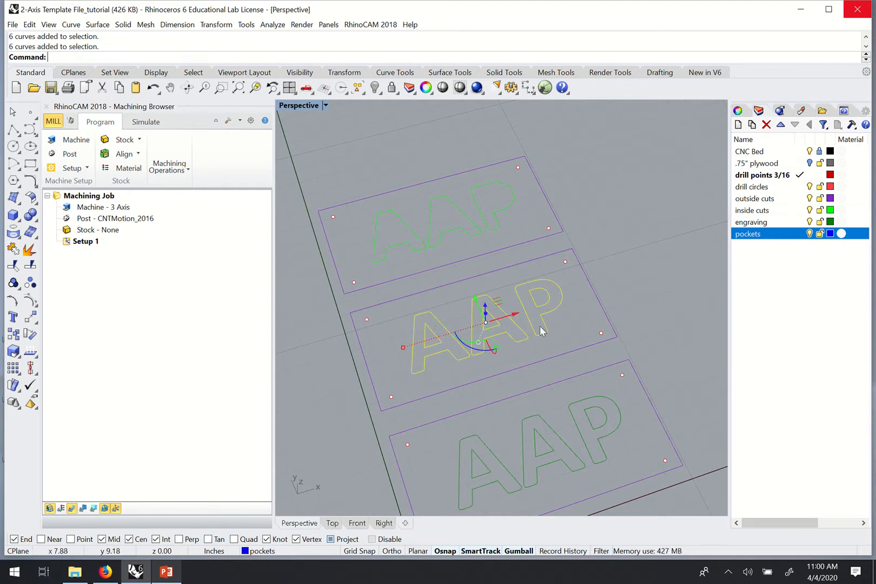
{"action": "scroll", "coordinate": [515, 335], "scroll_direction": "down", "scroll_amount": 3}
{"action": "left_click", "coordinate": [596, 310]}
{"action": "scroll", "coordinate": [590, 294], "scroll_direction": "down", "scroll_amount": 4}
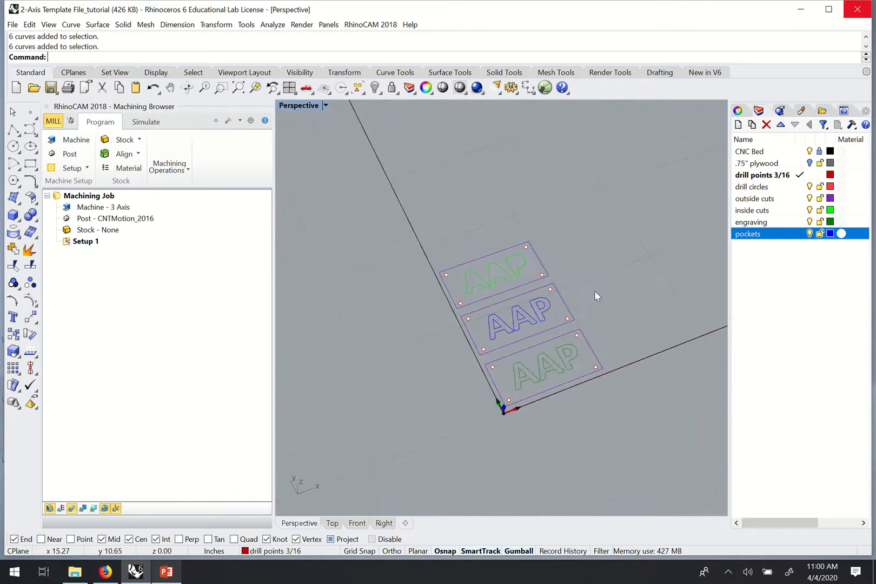
Examine the layout of the three AAP parts near the origin from several angles
{"action": "scroll", "coordinate": [594, 288], "scroll_direction": "up", "scroll_amount": 4}
{"action": "right_click_drag", "start_coordinate": [593, 287], "coordinate": [577, 291]}
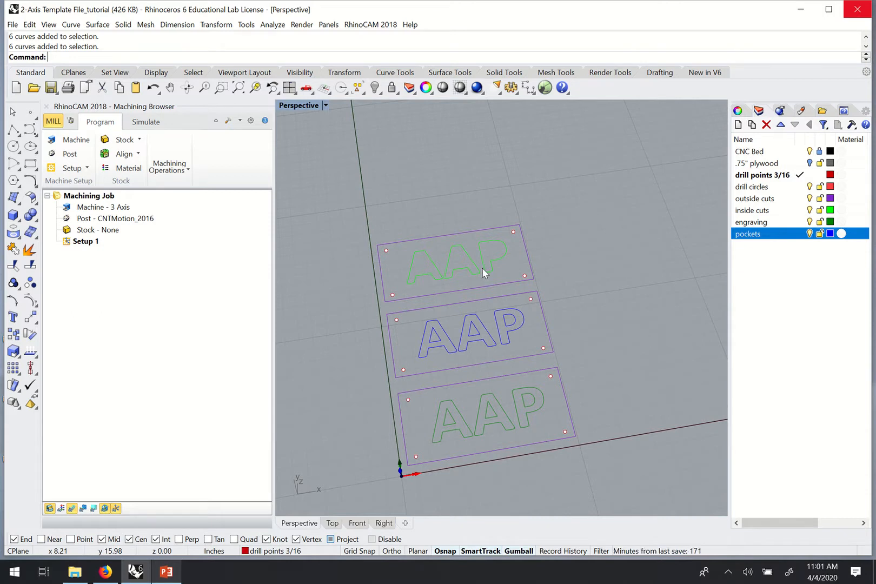
{"action": "right_click_drag", "start_coordinate": [482, 268], "coordinate": [672, 242]}
{"action": "right_click_drag", "start_coordinate": [639, 278], "coordinate": [640, 265]}
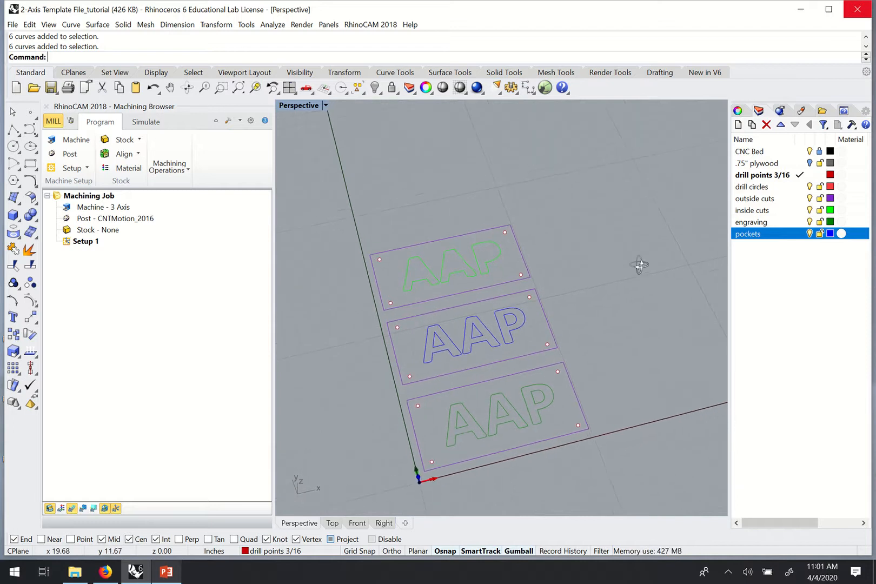
{"action": "scroll", "coordinate": [443, 303], "scroll_direction": "down", "scroll_amount": 2}
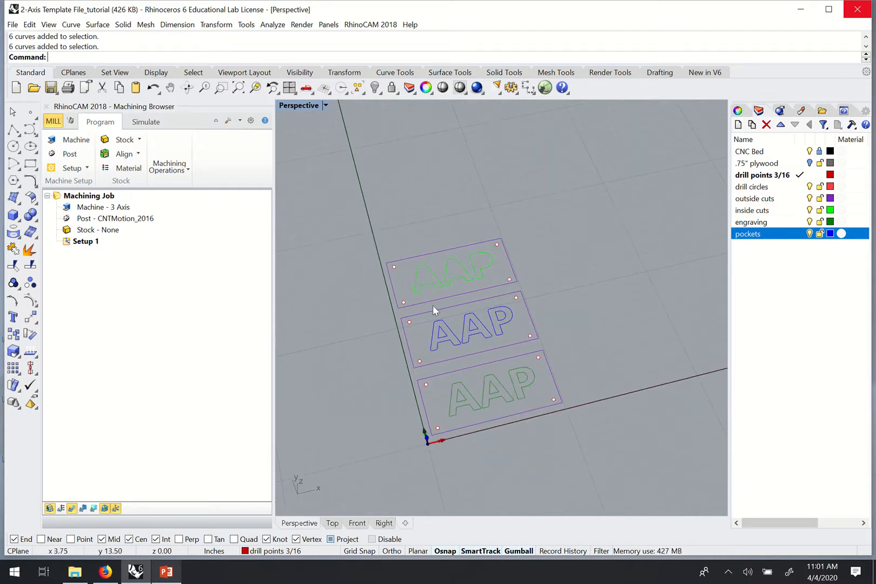
{"action": "scroll", "coordinate": [487, 290], "scroll_direction": "down", "scroll_amount": 1}
{"action": "right_click_drag", "start_coordinate": [564, 276], "coordinate": [550, 291]}
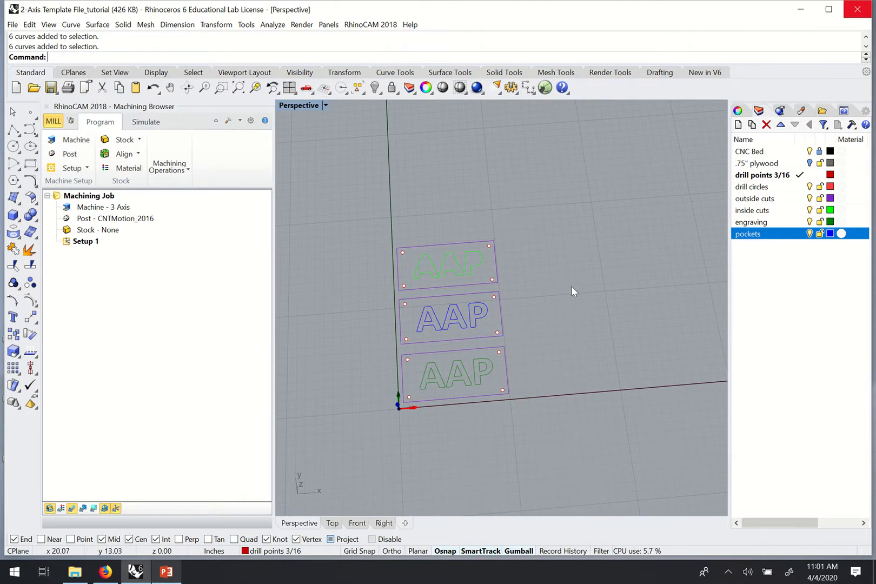
{"action": "right_click_drag", "start_coordinate": [490, 240], "coordinate": [497, 247]}
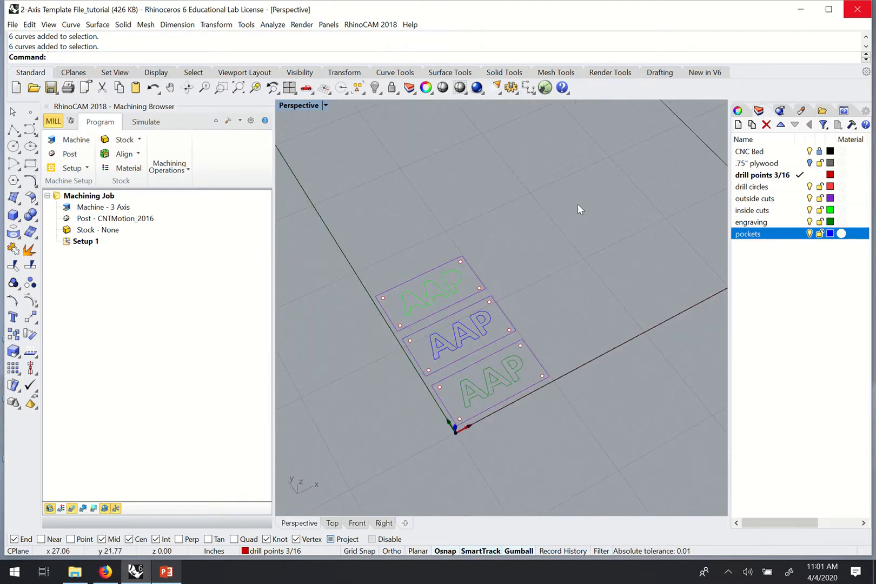
{"action": "scroll", "coordinate": [577, 205], "scroll_direction": "down", "scroll_amount": 5}
{"action": "right_click_drag", "start_coordinate": [578, 206], "coordinate": [594, 248]}
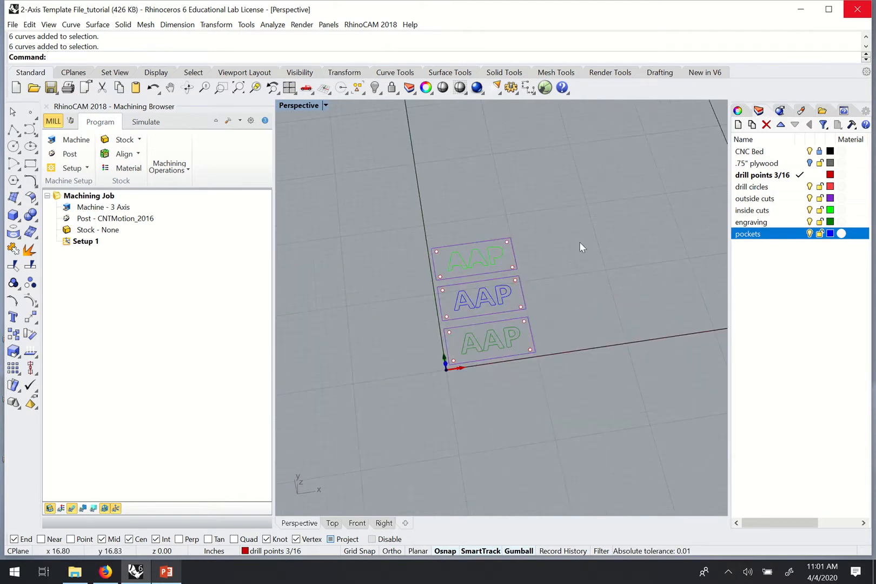
{"action": "scroll", "coordinate": [487, 260], "scroll_direction": "up", "scroll_amount": 3}
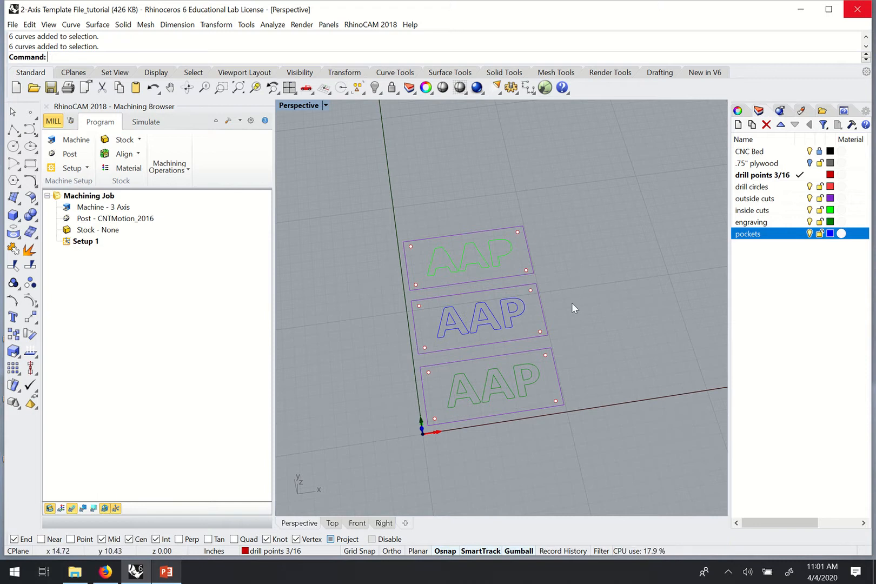
Select the rectangular outlines of the three AAP parts one at a time, ending with the one nearest the origin
{"action": "left_click", "coordinate": [534, 257]}
{"action": "key", "text": "Escape"}
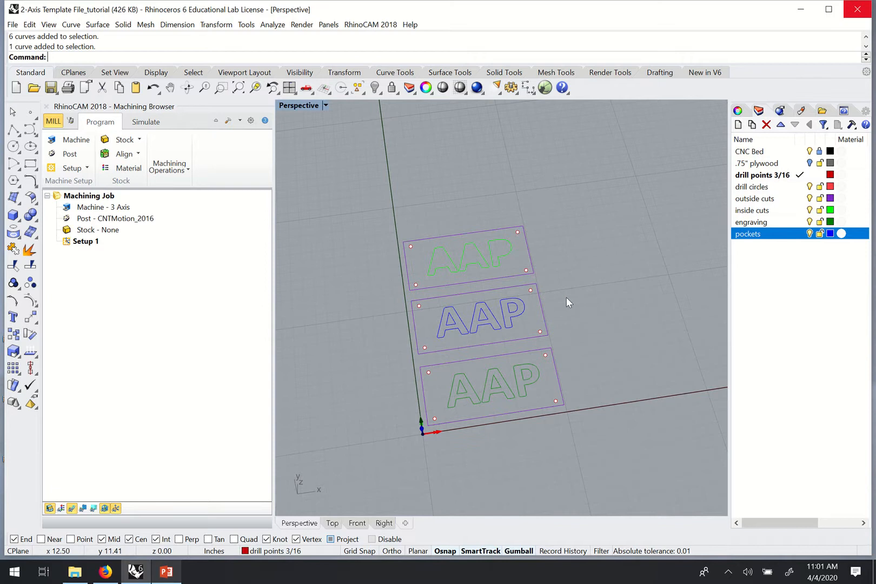
{"action": "left_click", "coordinate": [545, 325]}
{"action": "left_click", "coordinate": [553, 353]}
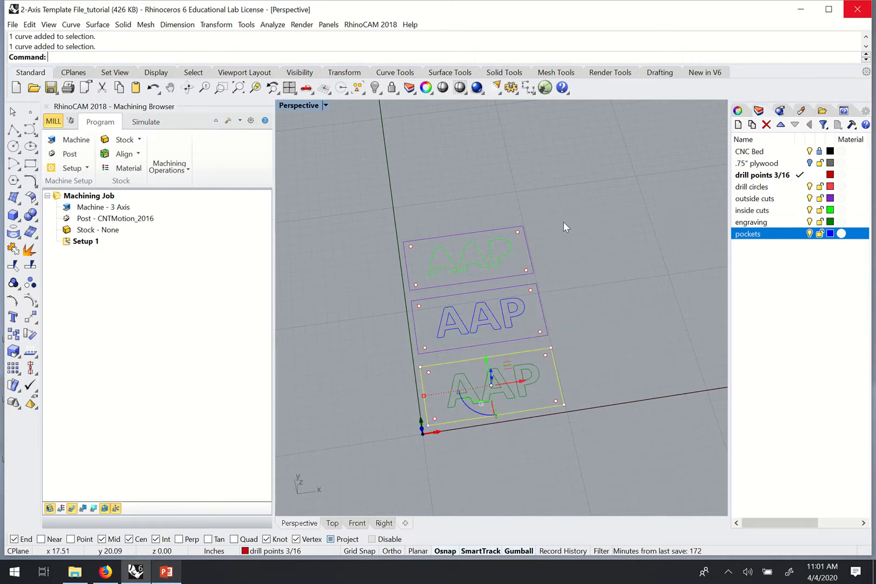
Highlight the drill points 3/16 layer, pick individual drill points on the part farthest from the origin, and clear the selection
{"action": "left_click", "coordinate": [770, 183]}
{"action": "left_click", "coordinate": [770, 178]}
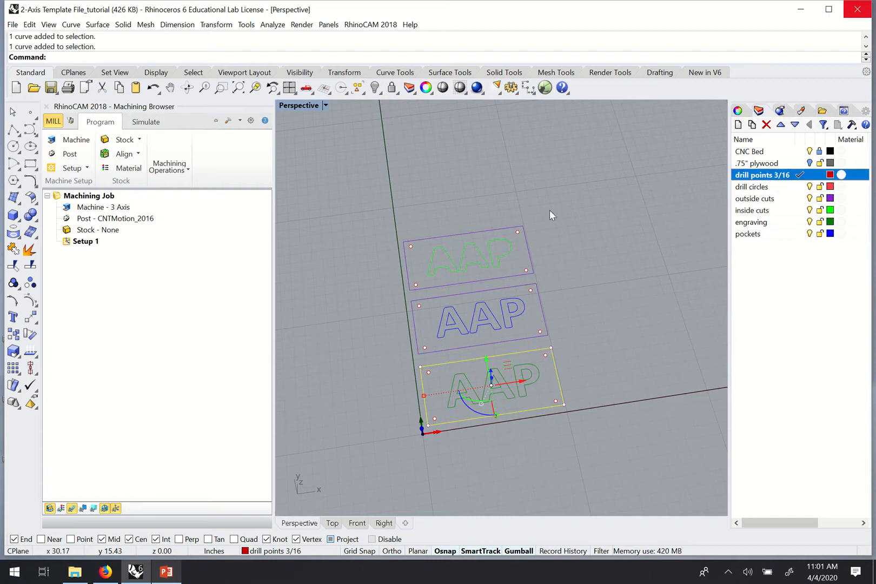
{"action": "left_click", "coordinate": [412, 247]}
{"action": "left_click", "coordinate": [411, 248]}
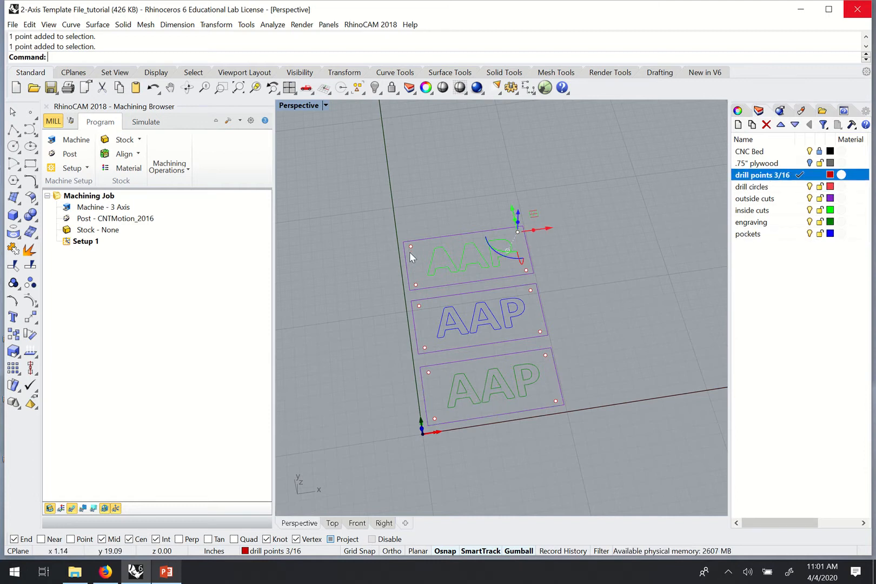
{"action": "left_click", "coordinate": [418, 281]}
{"action": "left_click", "coordinate": [560, 251]}
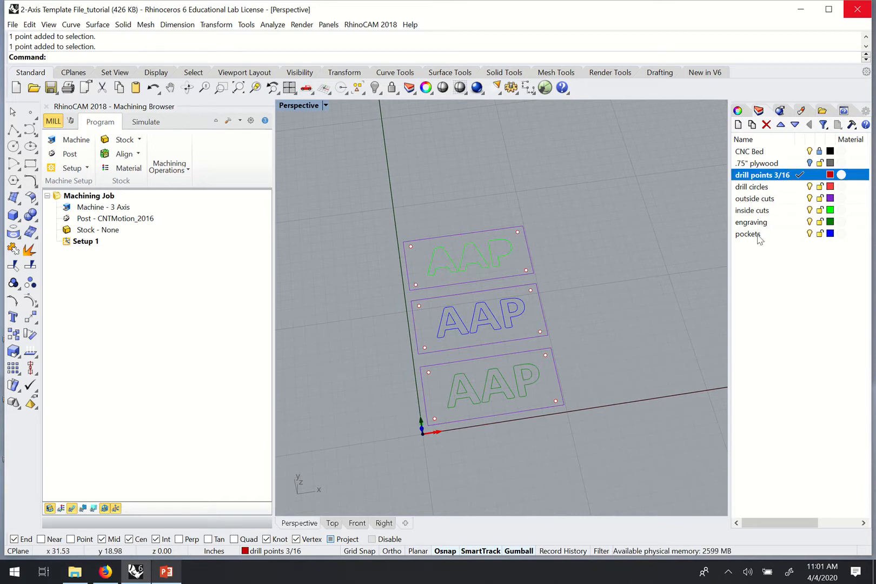
Select the rectangular outline of the part nearest the origin and highlight the outside cuts layer in the layer list
{"action": "right_click_drag", "start_coordinate": [584, 313], "coordinate": [580, 325]}
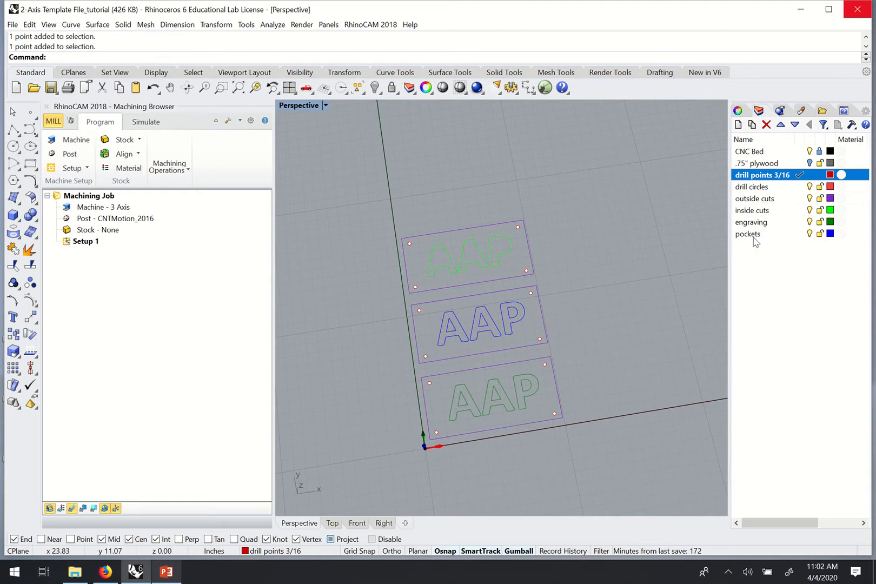
{"action": "left_click", "coordinate": [560, 384]}
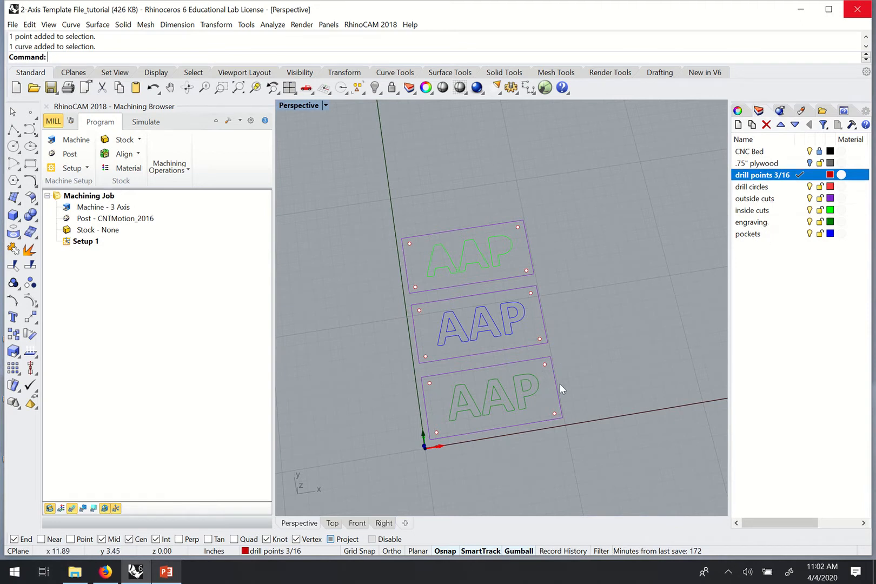
{"action": "left_click", "coordinate": [441, 373]}
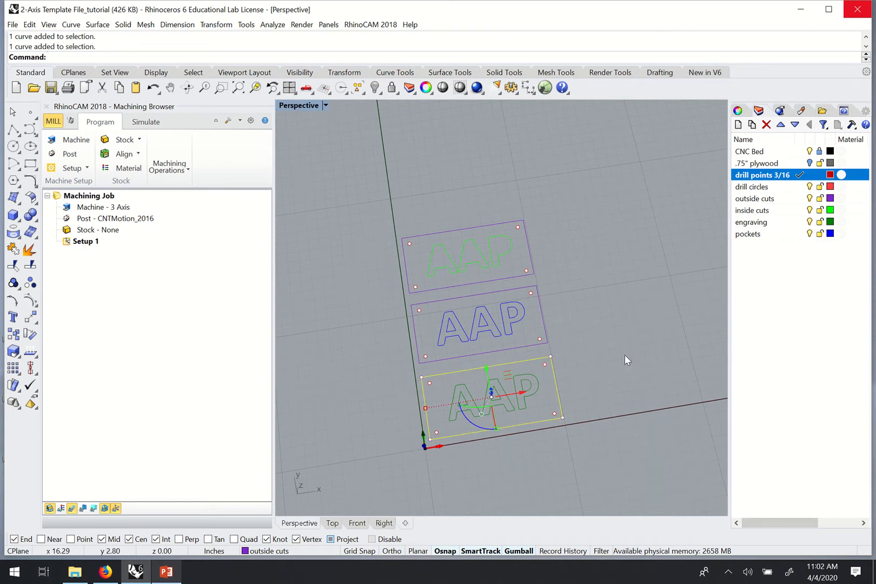
{"action": "left_click", "coordinate": [762, 188]}
{"action": "left_click", "coordinate": [767, 199]}
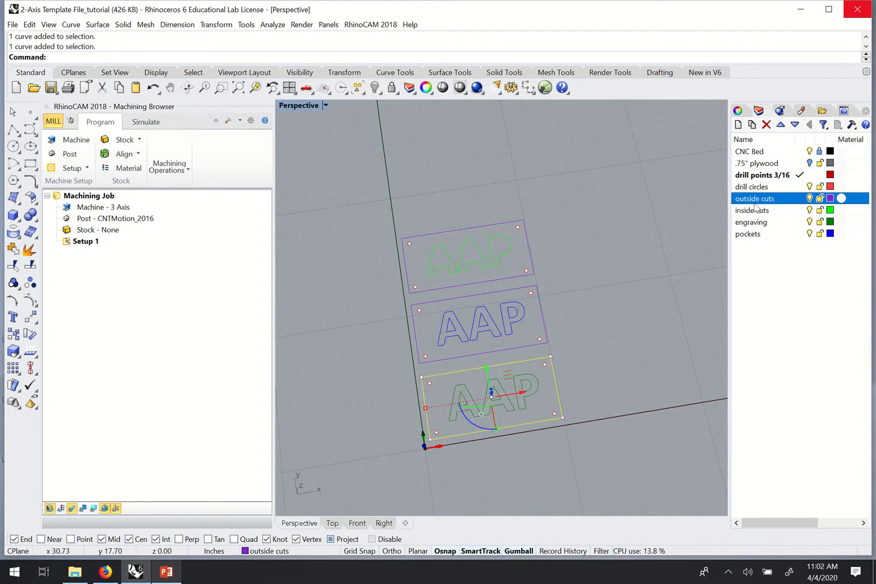
Examine the parts' placement relative to the origin, showing the .75" plywood layer briefly and hiding it again
{"action": "scroll", "coordinate": [608, 312], "scroll_direction": "down", "scroll_amount": 1}
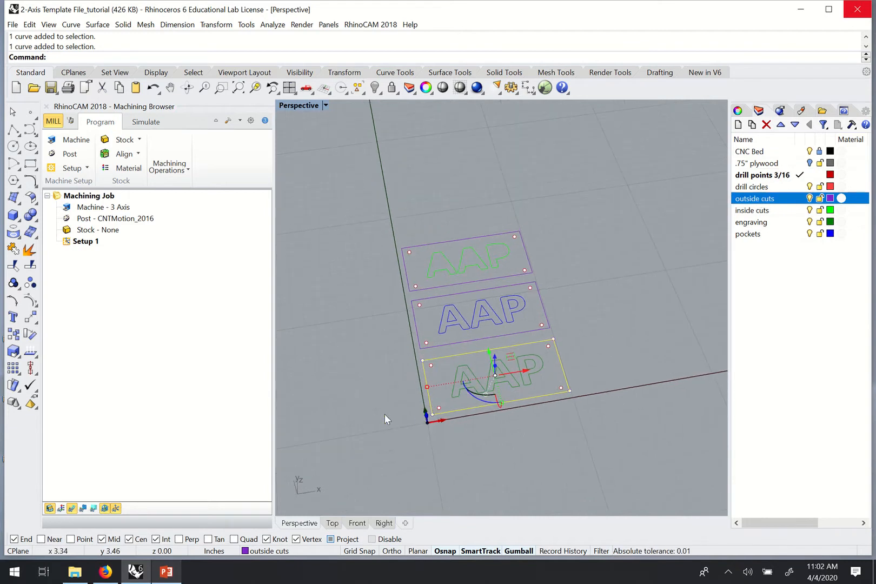
{"action": "scroll", "coordinate": [411, 379], "scroll_direction": "down", "scroll_amount": 2}
{"action": "right_click_drag", "start_coordinate": [458, 347], "coordinate": [450, 351], "text": "shift"}
{"action": "scroll", "coordinate": [543, 314], "scroll_direction": "down", "scroll_amount": 4}
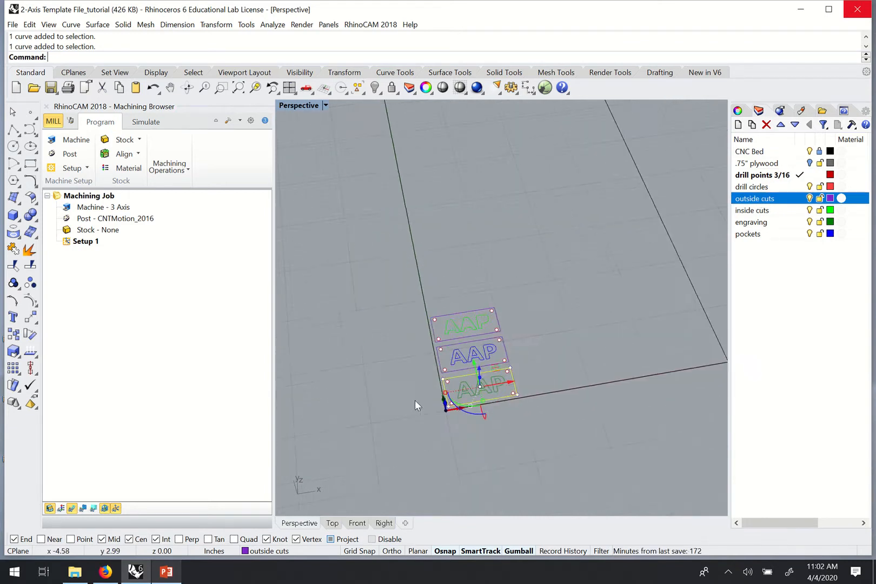
{"action": "scroll", "coordinate": [415, 400], "scroll_direction": "up", "scroll_amount": 2}
{"action": "scroll", "coordinate": [484, 328], "scroll_direction": "up", "scroll_amount": 1}
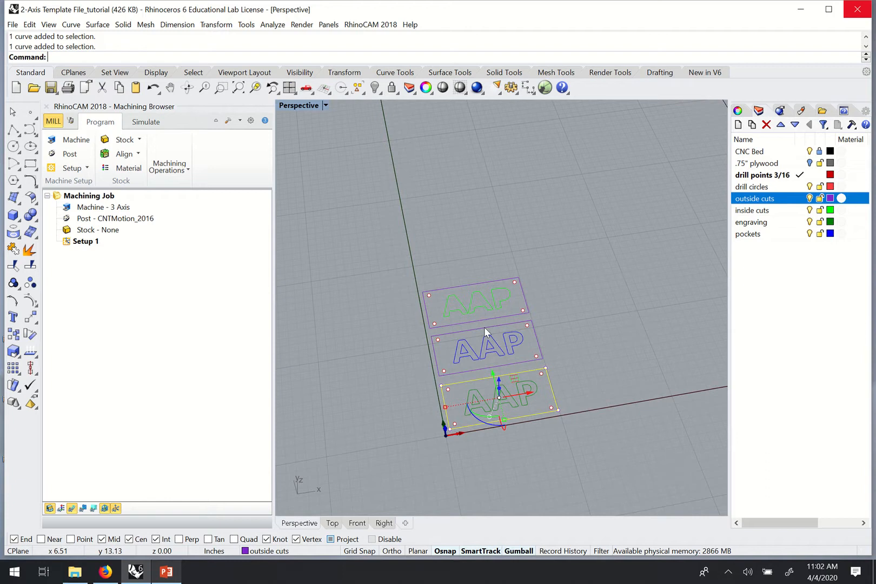
{"action": "scroll", "coordinate": [484, 326], "scroll_direction": "down", "scroll_amount": 5}
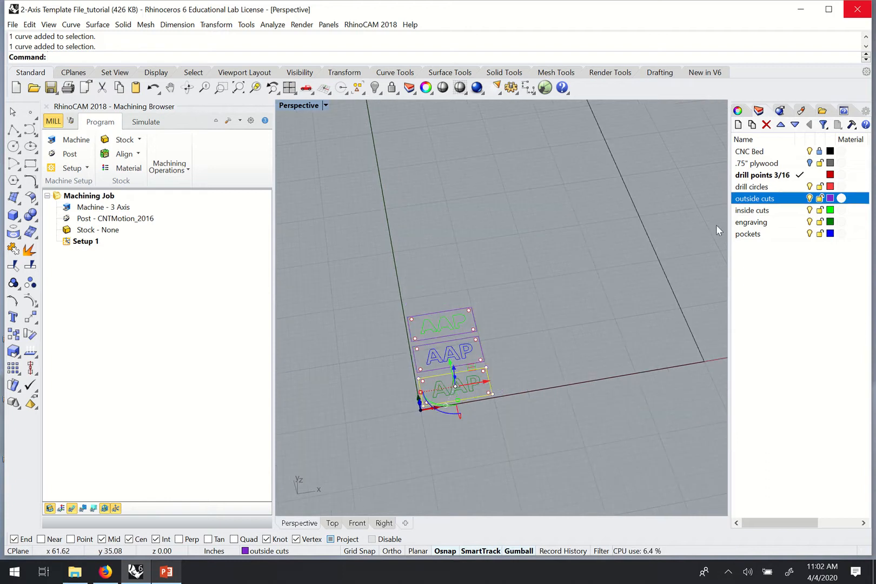
{"action": "left_click", "coordinate": [810, 163]}
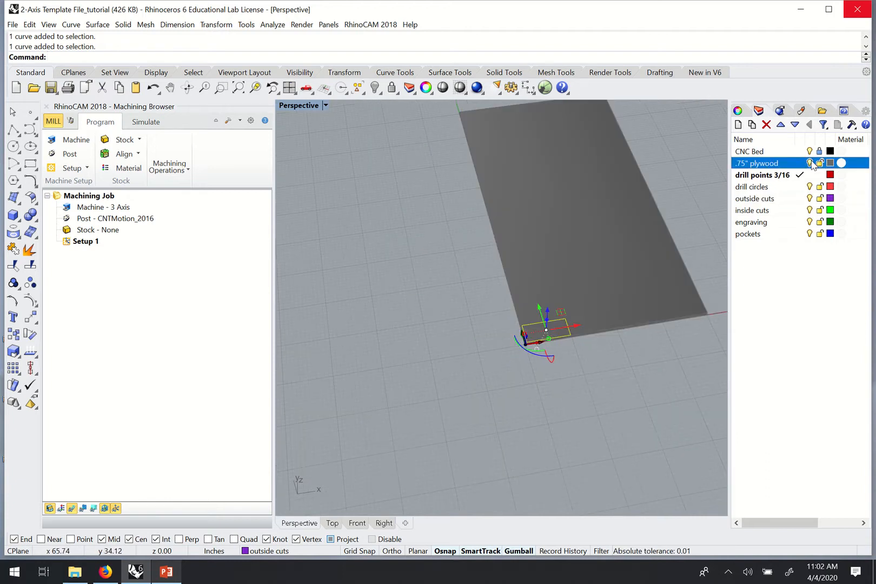
{"action": "left_click", "coordinate": [811, 162]}
{"action": "scroll", "coordinate": [554, 319], "scroll_direction": "up", "scroll_amount": 5}
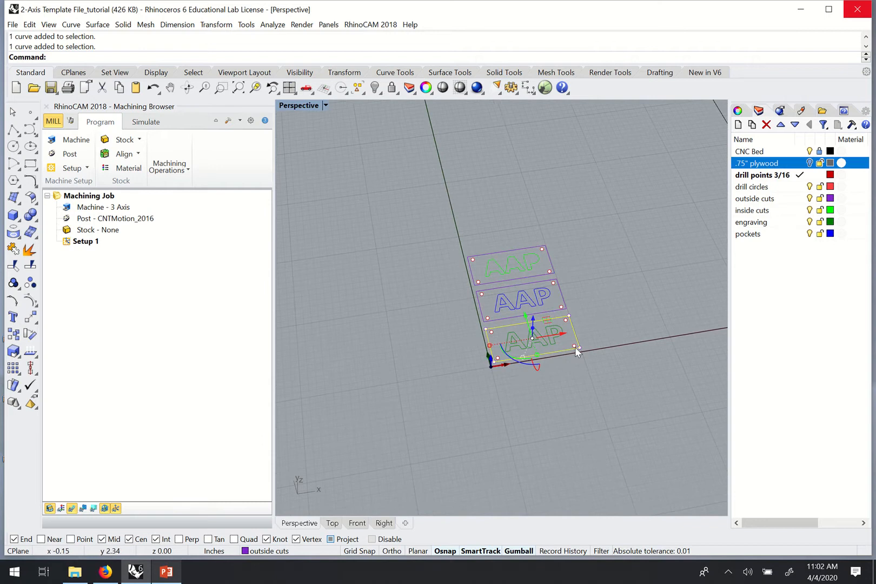
{"action": "scroll", "coordinate": [557, 303], "scroll_direction": "up", "scroll_amount": 3}
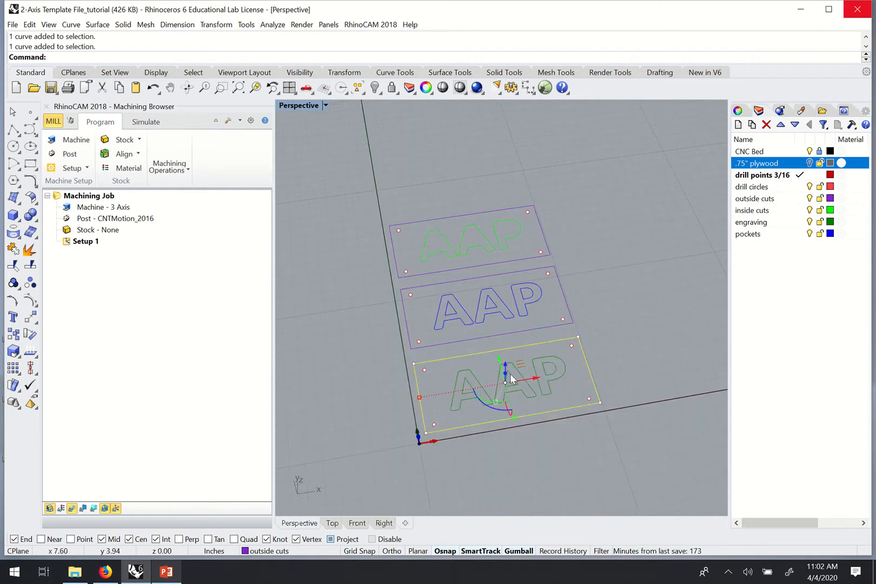